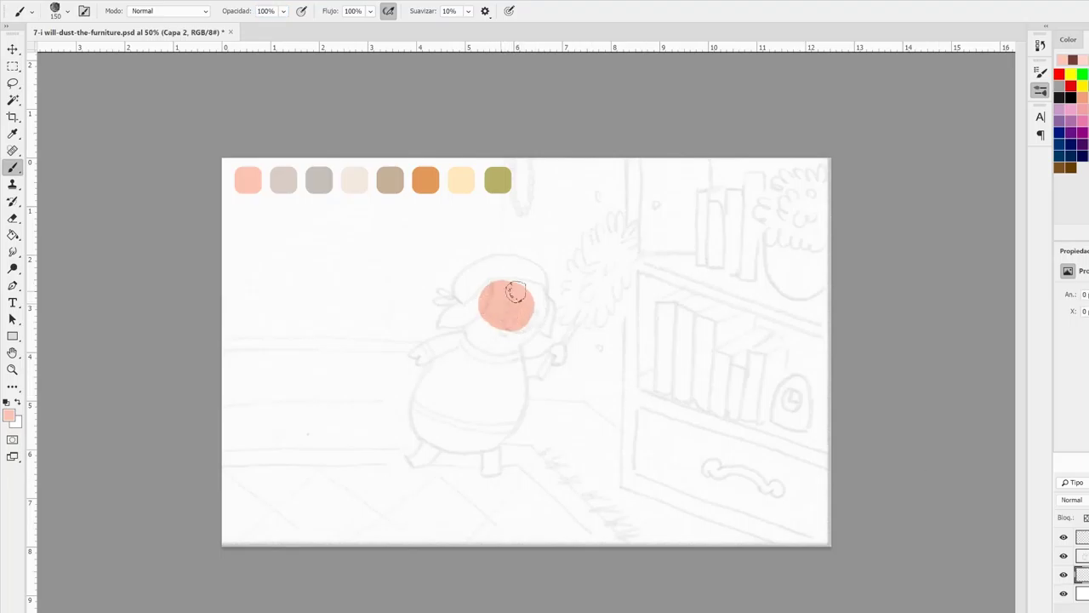
Paint flat pink skin over the pig's head, left ear, hands and feet
key(ctrl+plus)
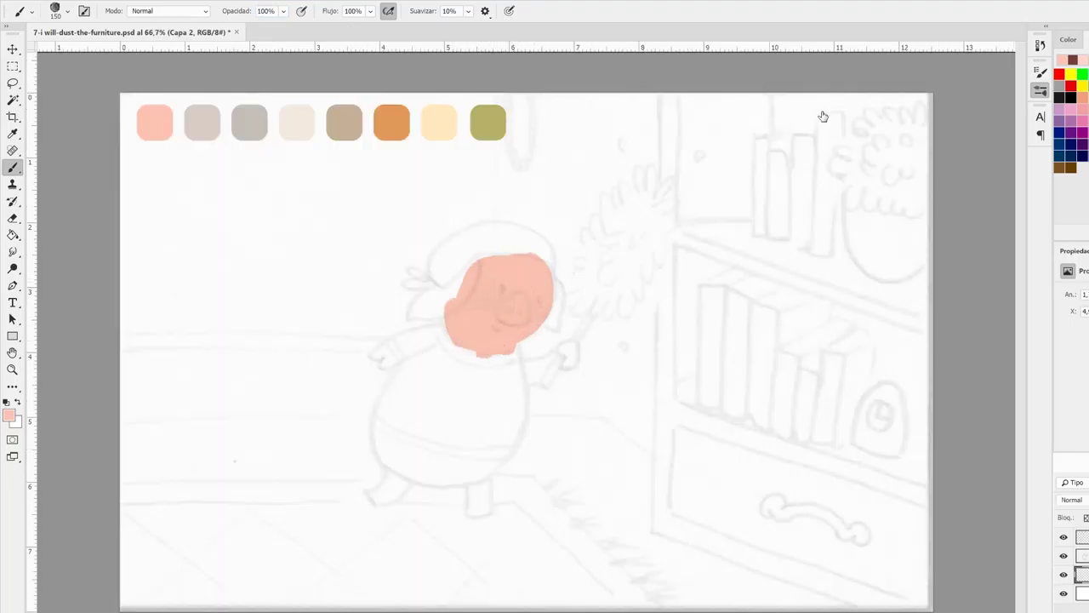
mouse_move(519, 256)
mouse_down()
mouse_move(477, 253)
mouse_move(412, 310)
mouse_move(442, 303)
mouse_move(417, 311)
mouse_move(559, 319)
mouse_up()
key(ctrl+plus)
drag(408, 356, 442, 367)
drag(702, 347, 698, 374)
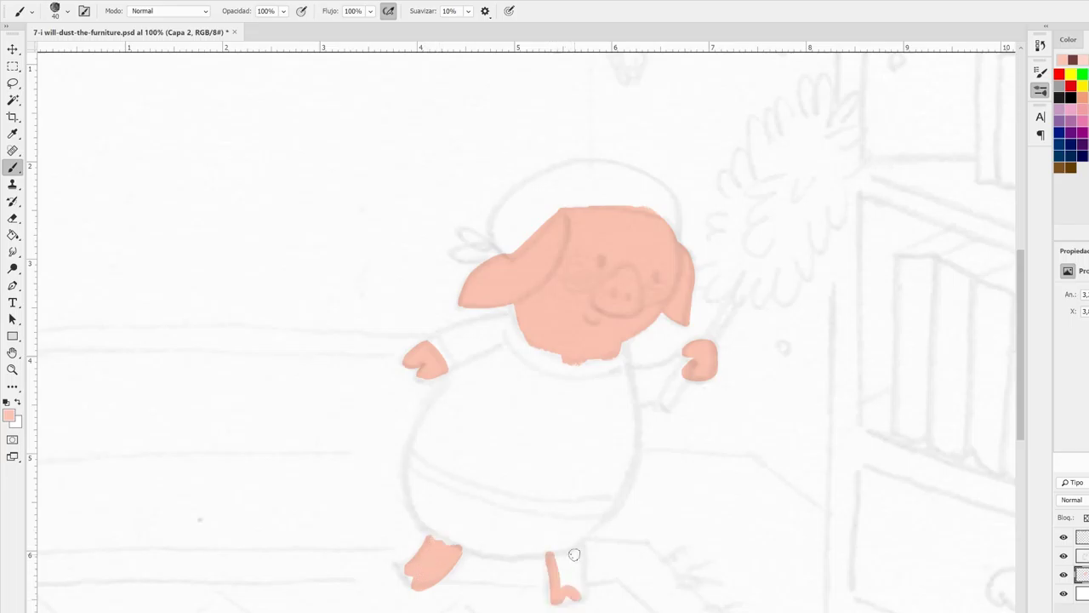
Fill the pig's legs and lower body with pink skin colour
drag(565, 553, 566, 596)
drag(408, 468, 439, 532)
mouse_move(562, 544)
mouse_down()
mouse_move(577, 531)
mouse_move(499, 549)
mouse_move(433, 518)
mouse_move(553, 536)
mouse_up()
click(1081, 593)
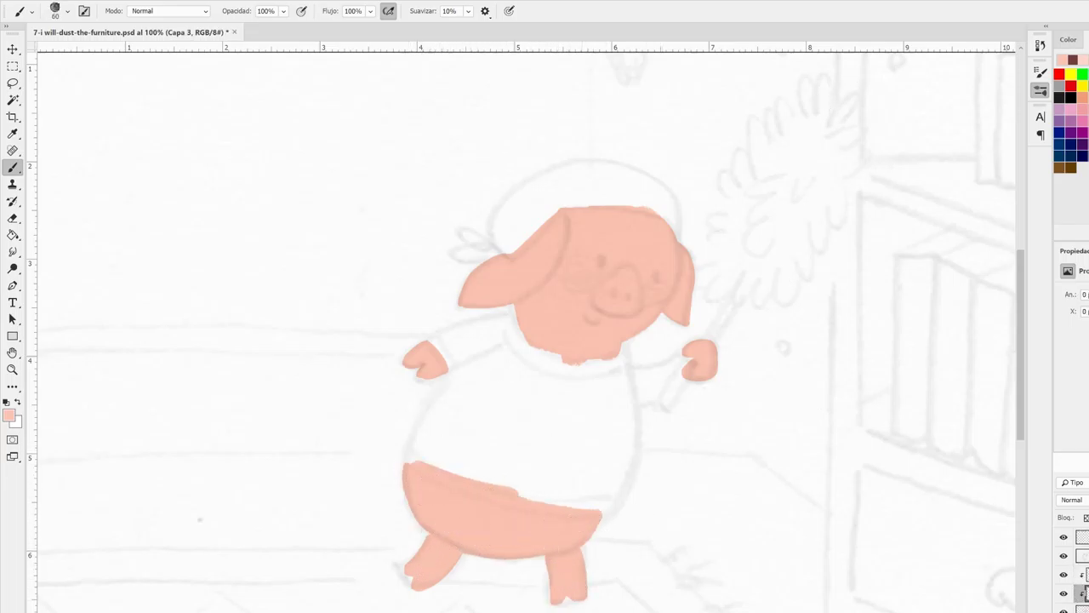
scroll(760, 338, down, 2)
Sample a skin tone and brush speckle texture across the pig's pink skin
key(i)
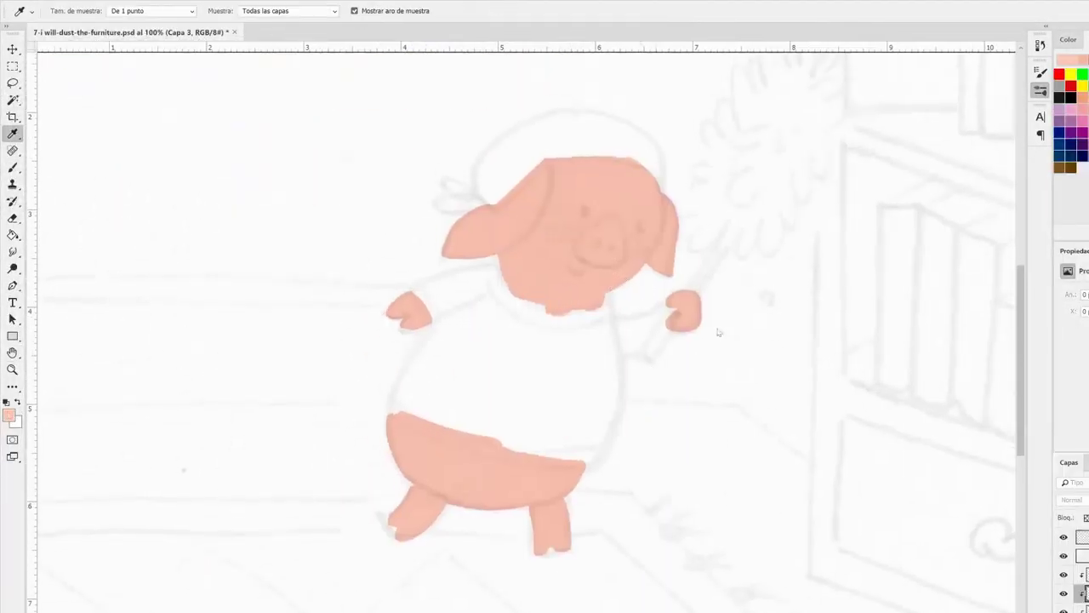
key(b)
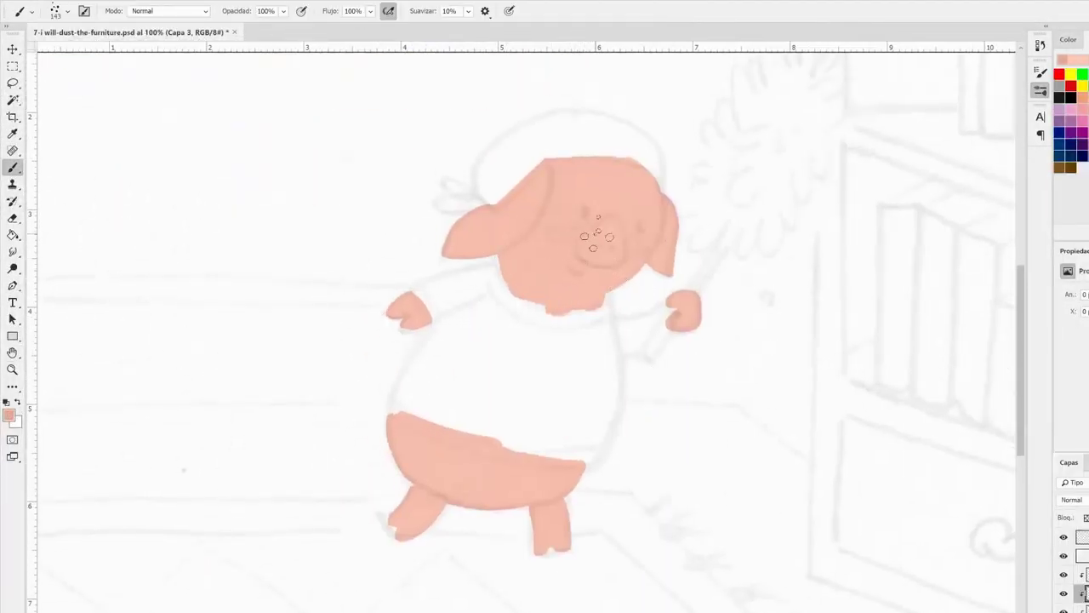
drag(554, 476, 409, 430)
Resample colours on the manchitas layer, then pick brown on the outline layer
click(1076, 574)
drag(921, 186, 877, 195)
key(i)
key(b)
key(alt+])
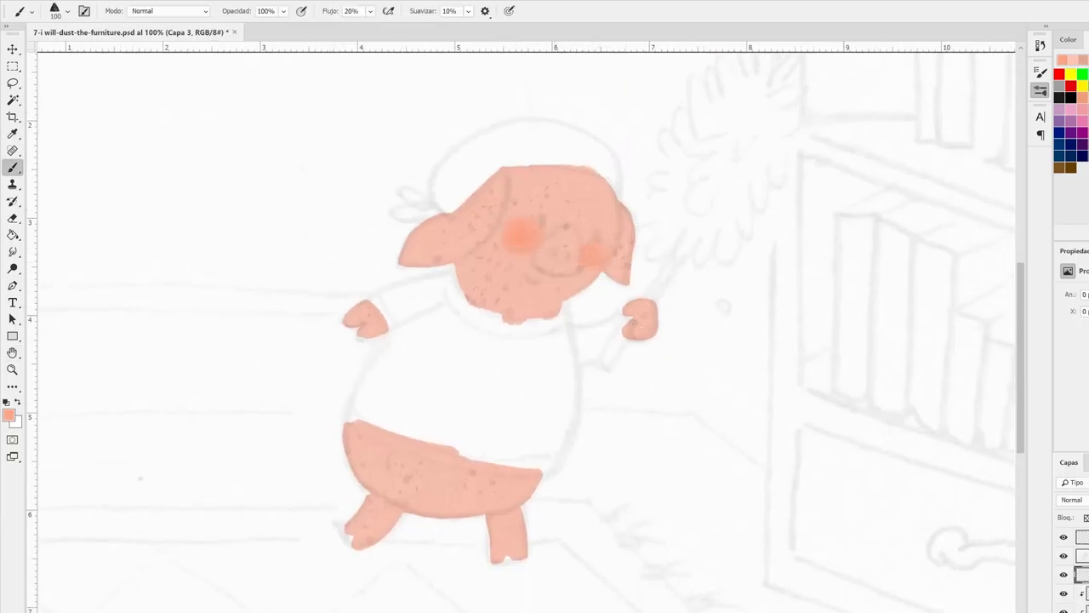
key(i)
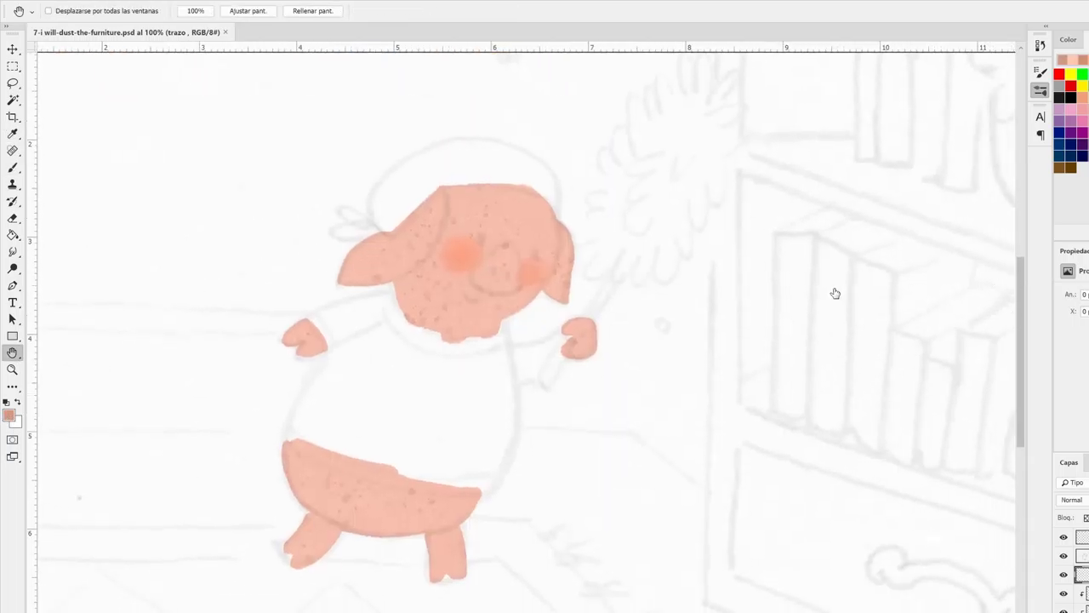
Draw the brown snout outline, two nostrils and left ear line, then block in the blue jersey
key(b)
drag(509, 245, 515, 290)
drag(509, 244, 516, 290)
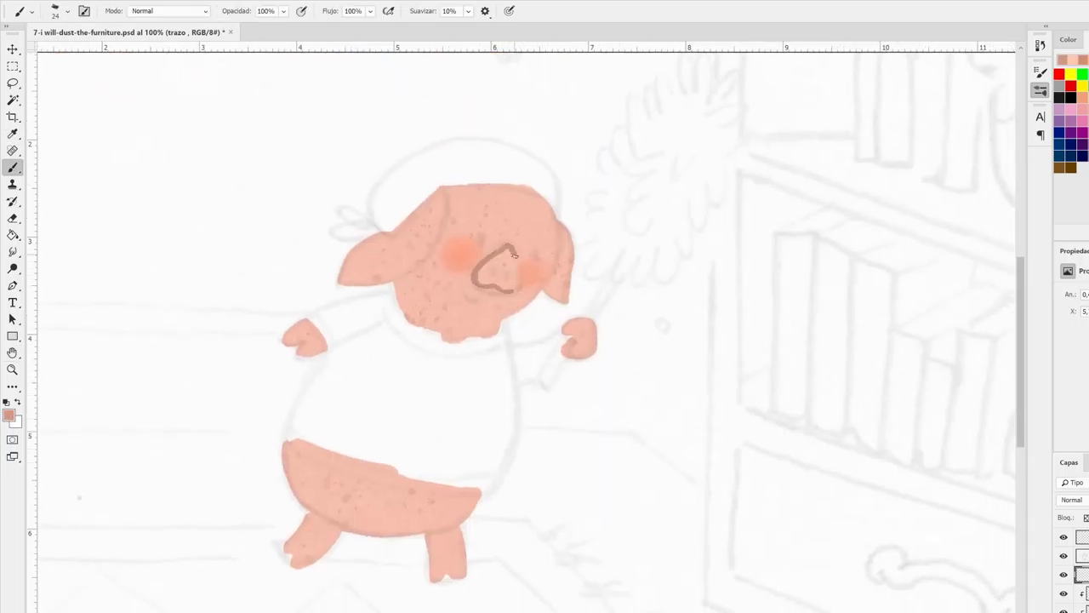
click(492, 276)
click(506, 279)
drag(434, 257, 443, 196)
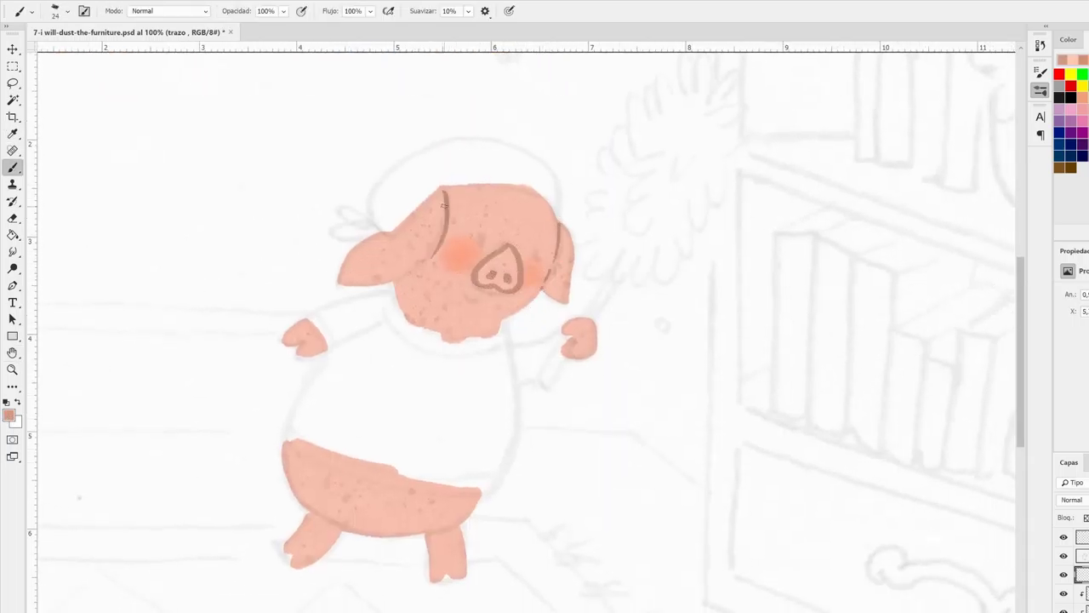
drag(639, 530, 468, 530)
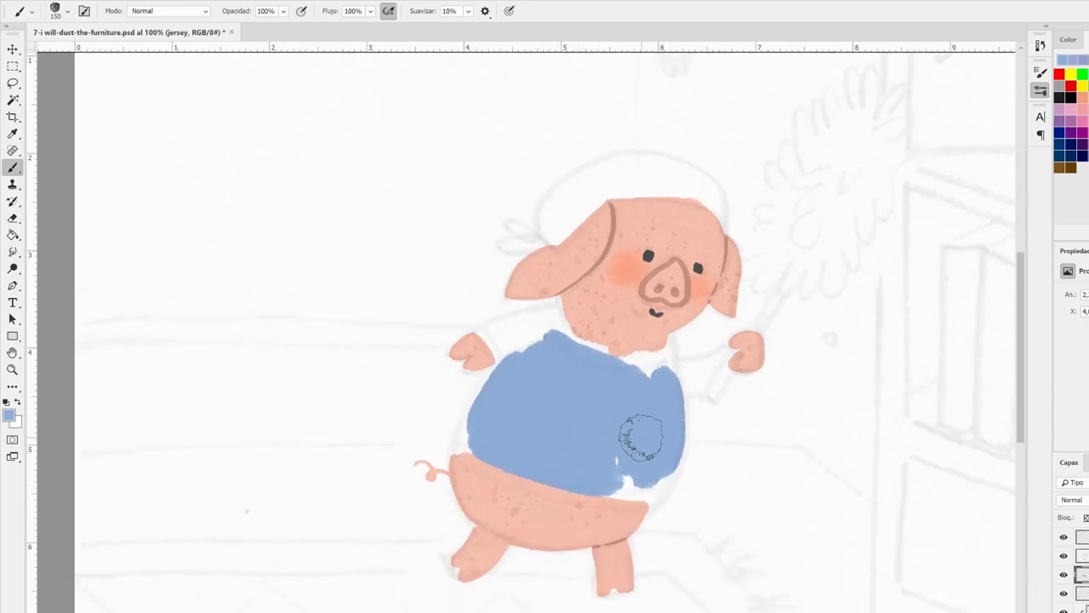
Paint the blue sweater's sleeve, edge and lower area, rotating the canvas as needed
mouse_move(681, 348)
mouse_down()
mouse_move(599, 390)
mouse_move(544, 323)
mouse_up()
key(r)
mouse_move(444, 302)
mouse_down()
mouse_move(439, 268)
mouse_move(485, 409)
mouse_move(513, 422)
mouse_up()
mouse_move(634, 366)
mouse_down()
mouse_move(561, 230)
mouse_move(602, 261)
mouse_up()
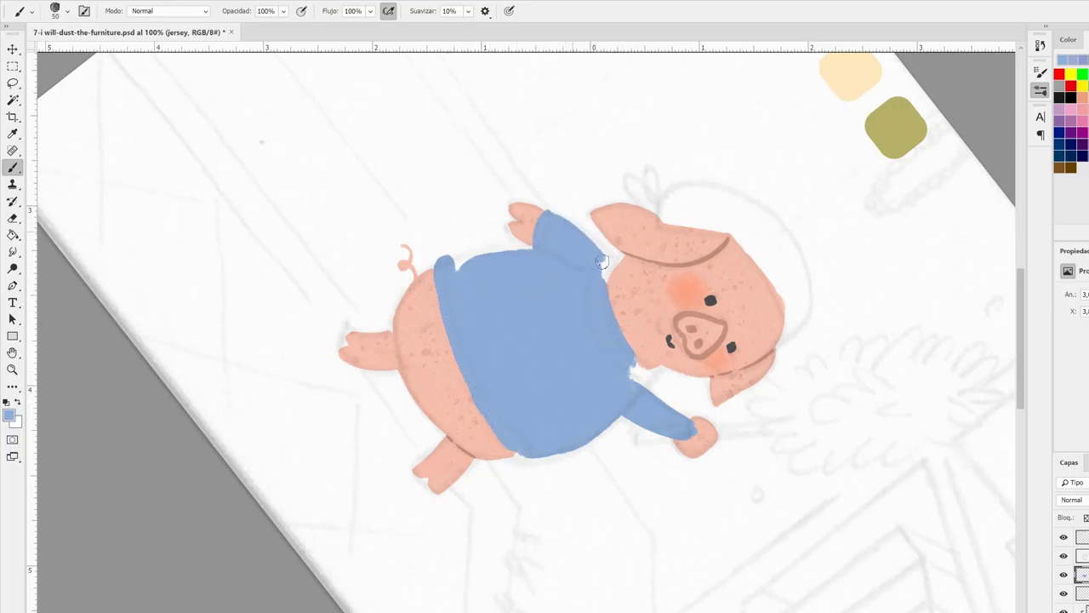
key(r)
drag(638, 371, 419, 384)
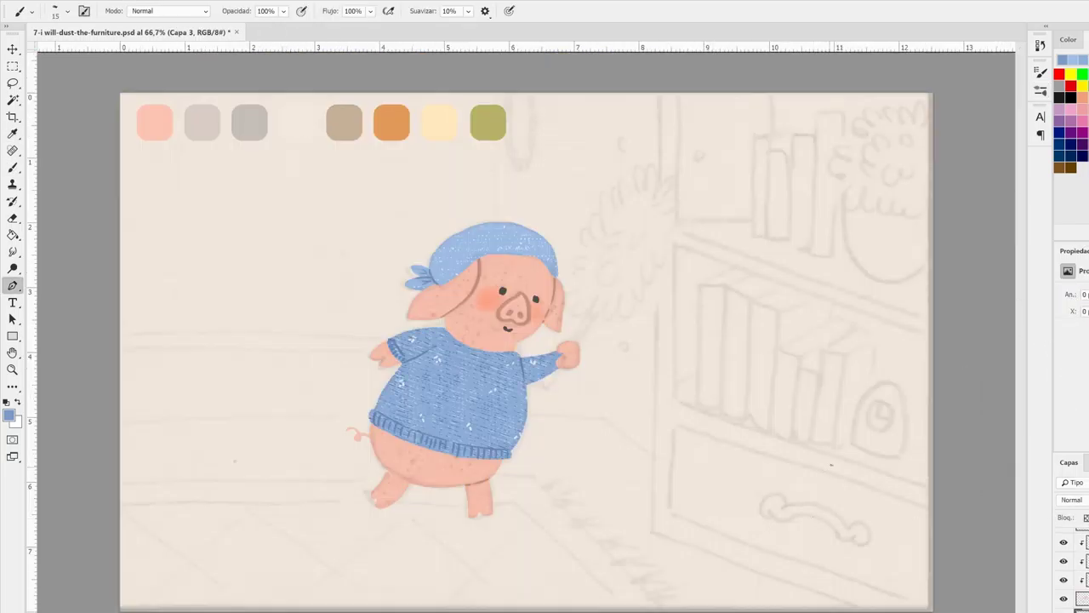
Draw the wall–floor line and bucket-fill the floor below it with tan
click(113, 417)
click(606, 417)
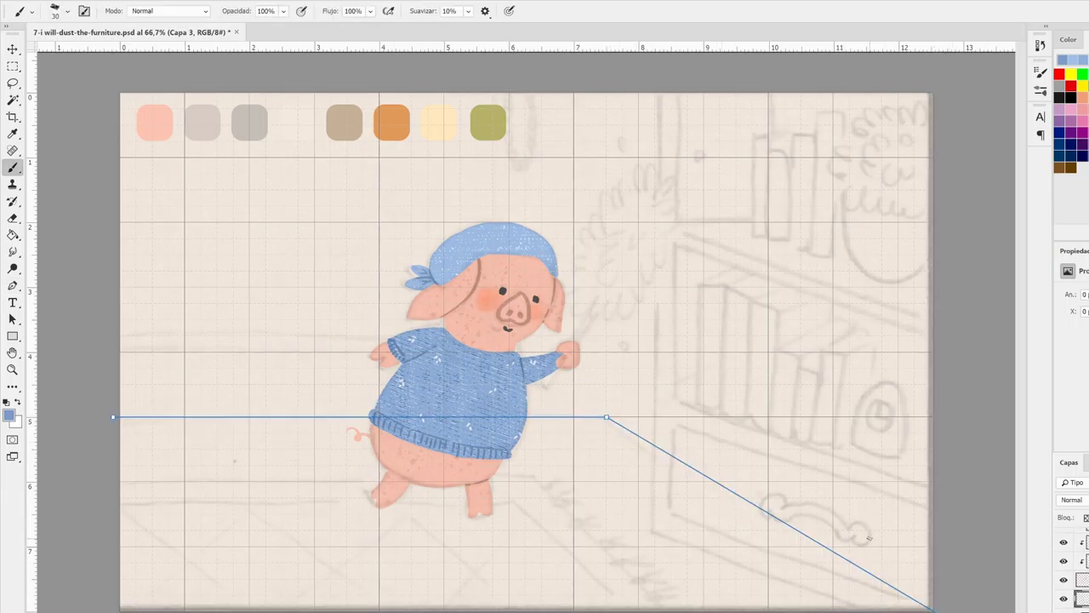
key(g)
click(255, 528)
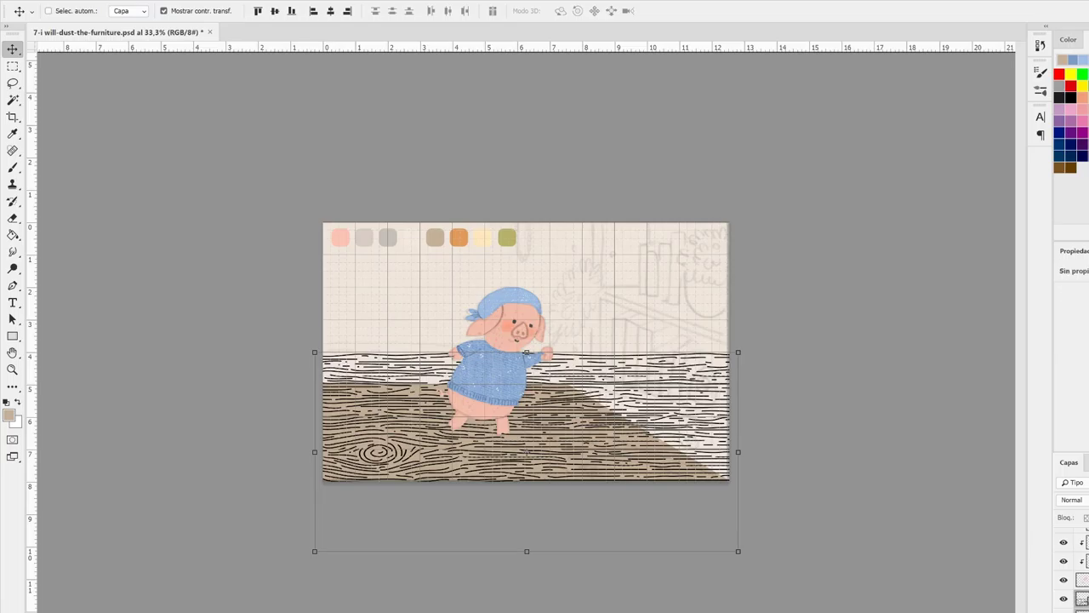
key(ctrl+Tab)
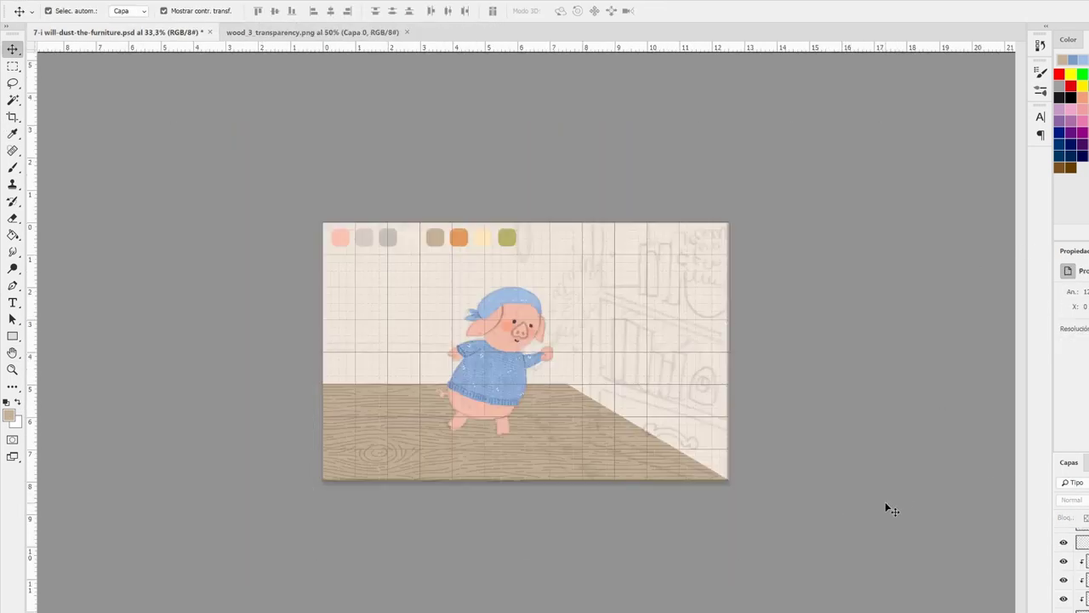
key(i)
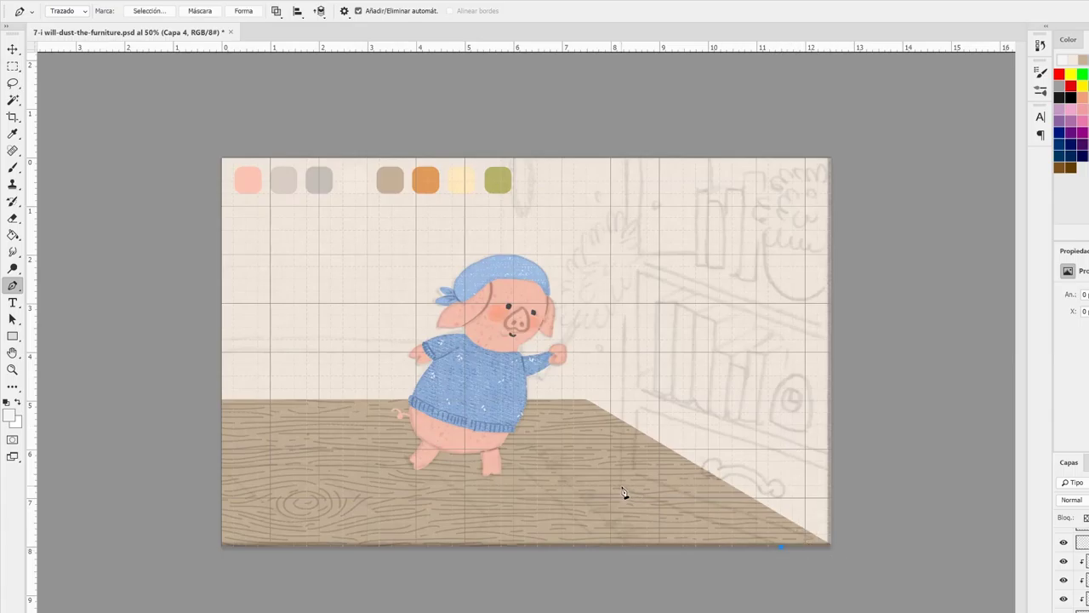
Turn the wall path into a selection, fill the bookshelf area white and deselect
click(623, 492)
key(ctrl+Return)
key(g)
click(663, 311)
key(ctrl+d)
key(i)
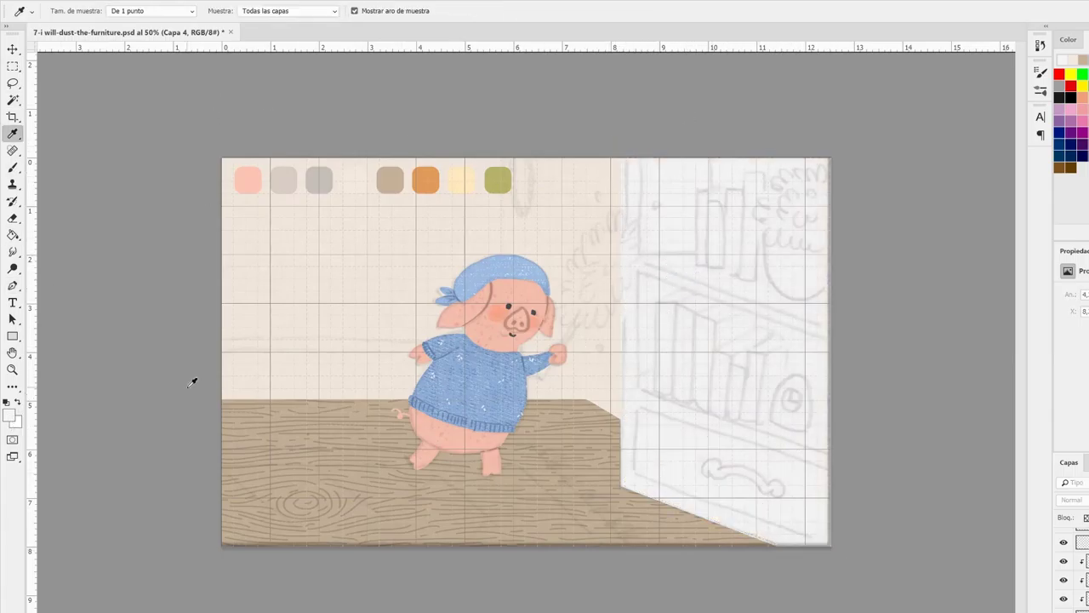
On a new layer, draw the shelf's outer edge paths and stroke them grey
key(p)
click(635, 157)
click(635, 473)
click(826, 553)
key(b)
key(Return)
key(p)
click(833, 469)
key(b)
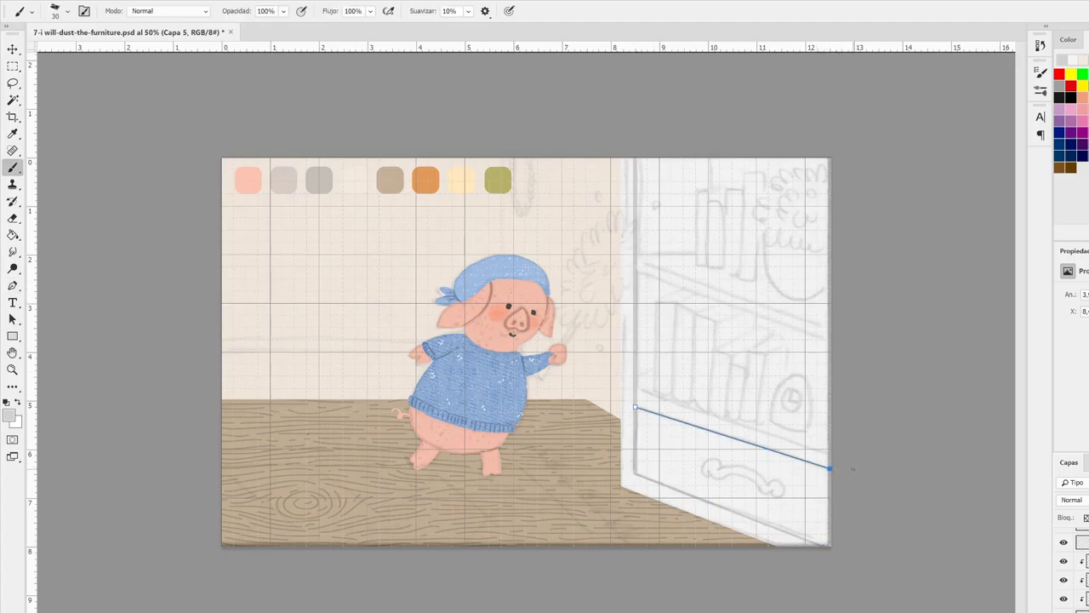
key(Return)
Draw the top shelf edge path, correcting a misplaced anchor
key(p)
click(635, 254)
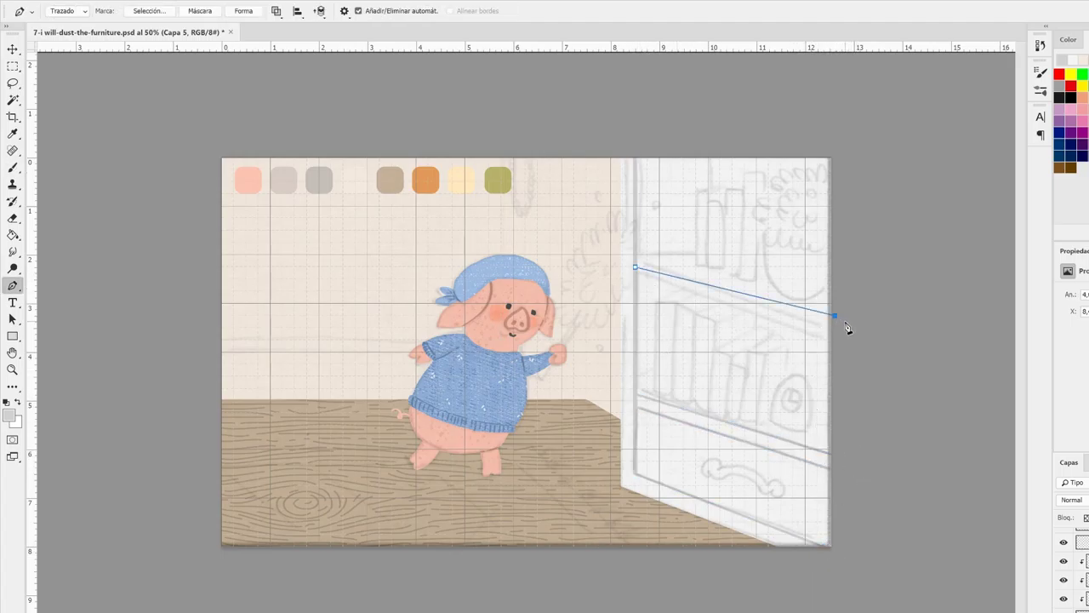
click(829, 302)
key(ctrl+z)
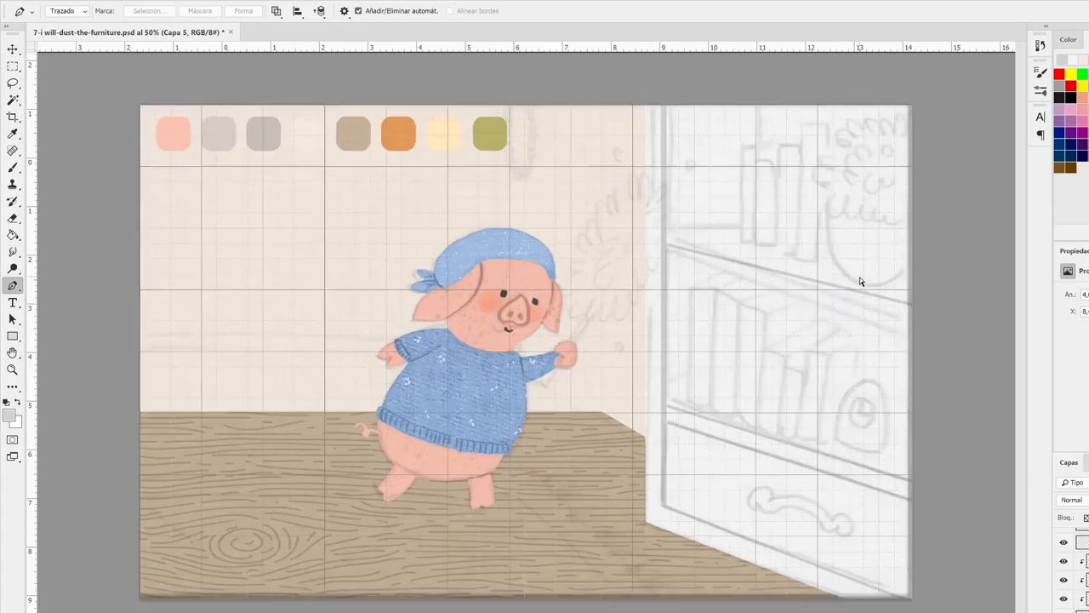
scroll(858, 280, up, 3)
click(724, 215)
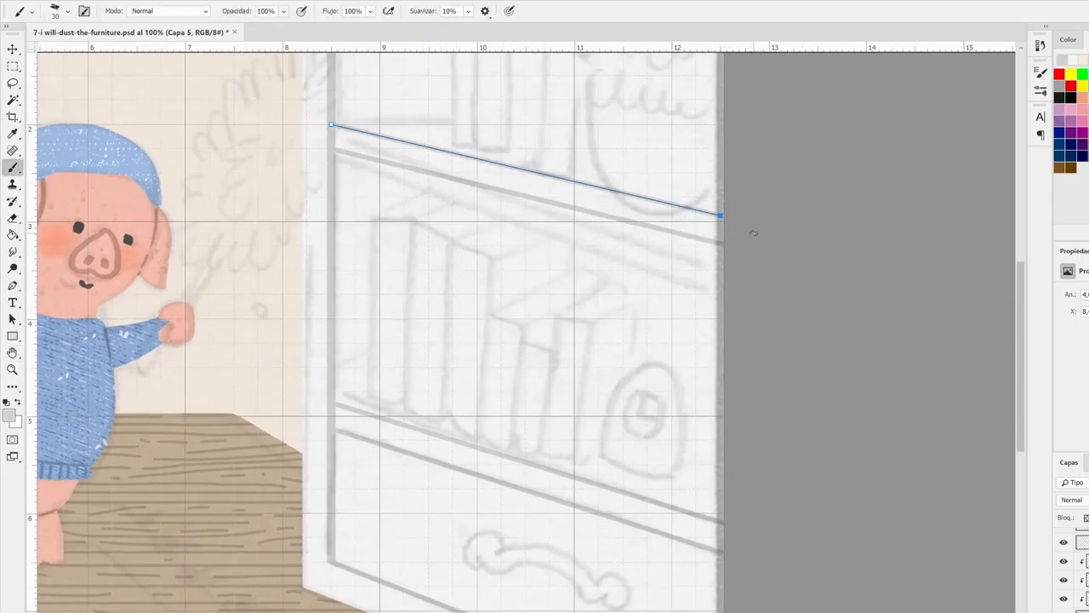
key(ctrl+minus)
On a new empty layer, complete the clock outline on the shelf
key(e)
key(ctrl+plus)
key(ctrl+plus)
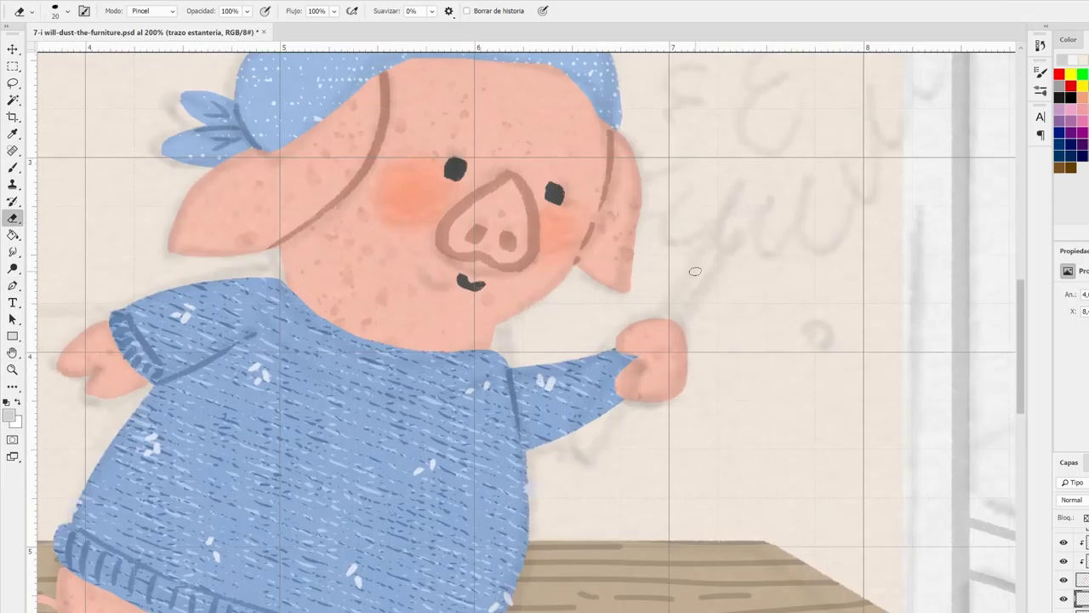
scroll(440, 226, right, 5)
scroll(440, 226, up, 3)
scroll(418, 377, down, 5)
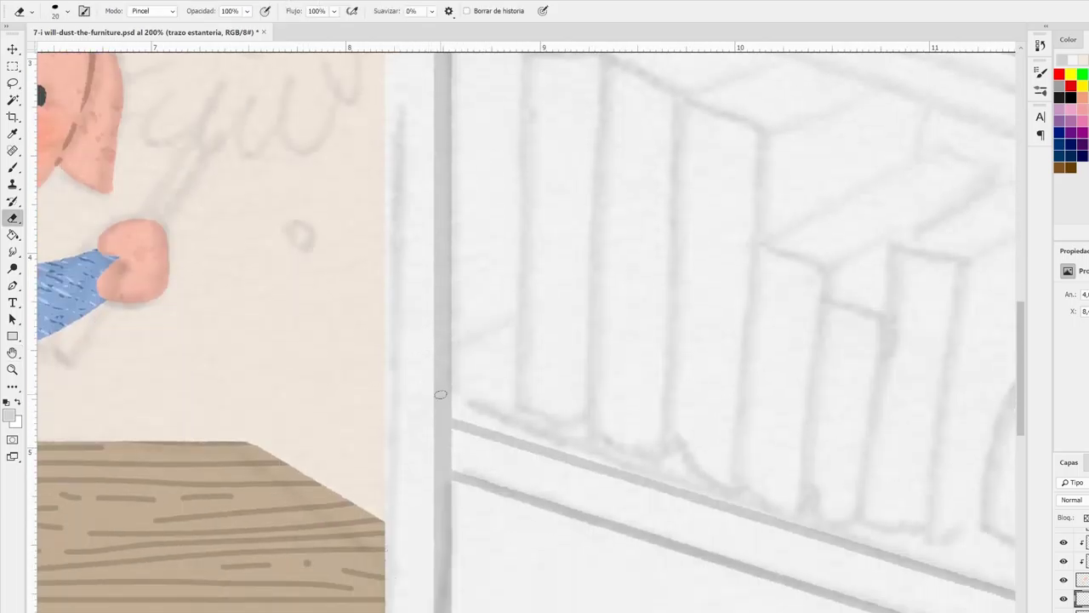
key(ctrl+minus)
key(ctrl+minus)
key(ctrl+shift+alt+n)
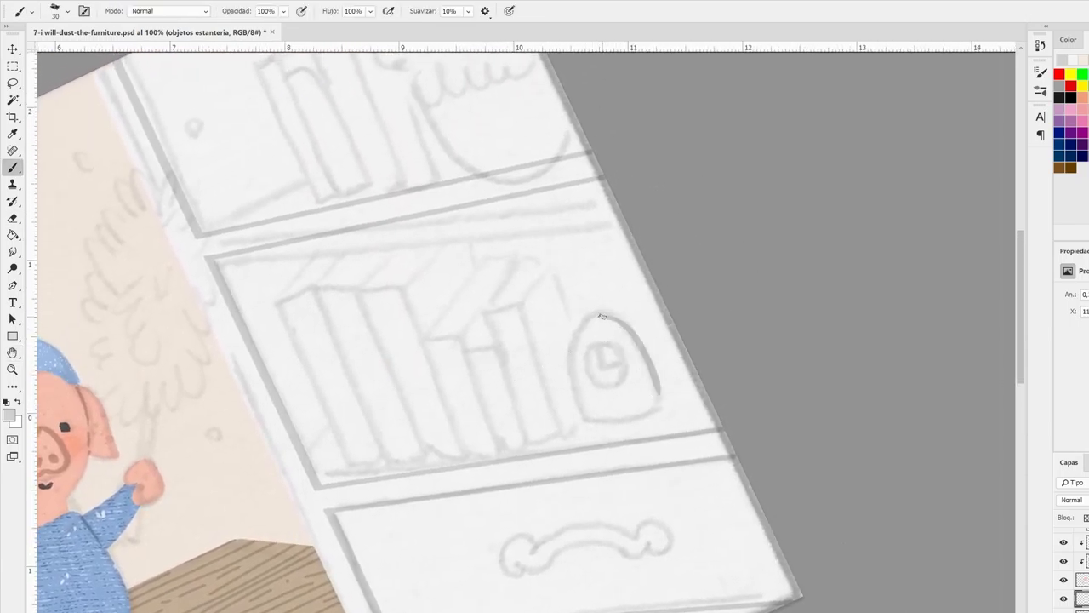
mouse_move(601, 317)
mouse_down()
mouse_move(574, 382)
mouse_move(662, 400)
mouse_up()
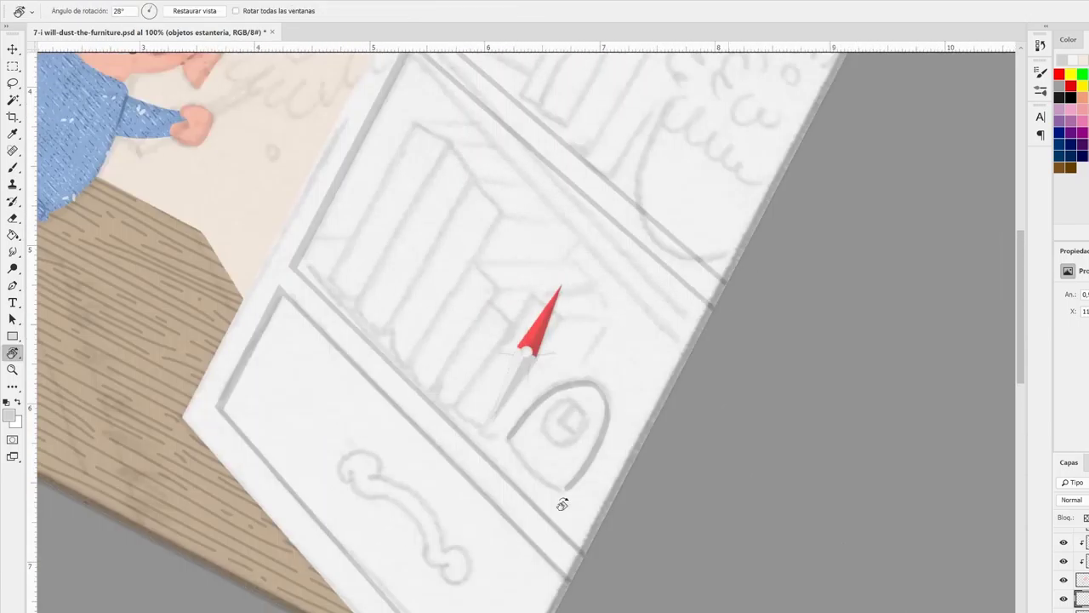
mouse_move(562, 502)
mouse_down()
mouse_move(577, 338)
mouse_move(601, 336)
mouse_up()
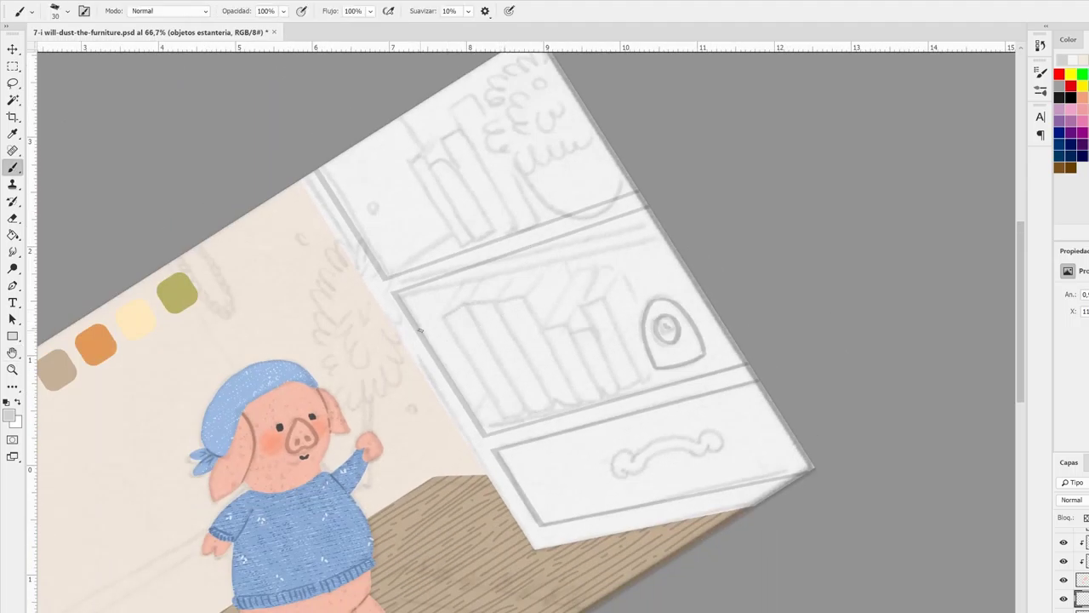
Trace the middle-shelf books with darker outlines, rotating the view as needed
drag(444, 321, 503, 419)
drag(493, 301, 550, 403)
drag(530, 368, 560, 389)
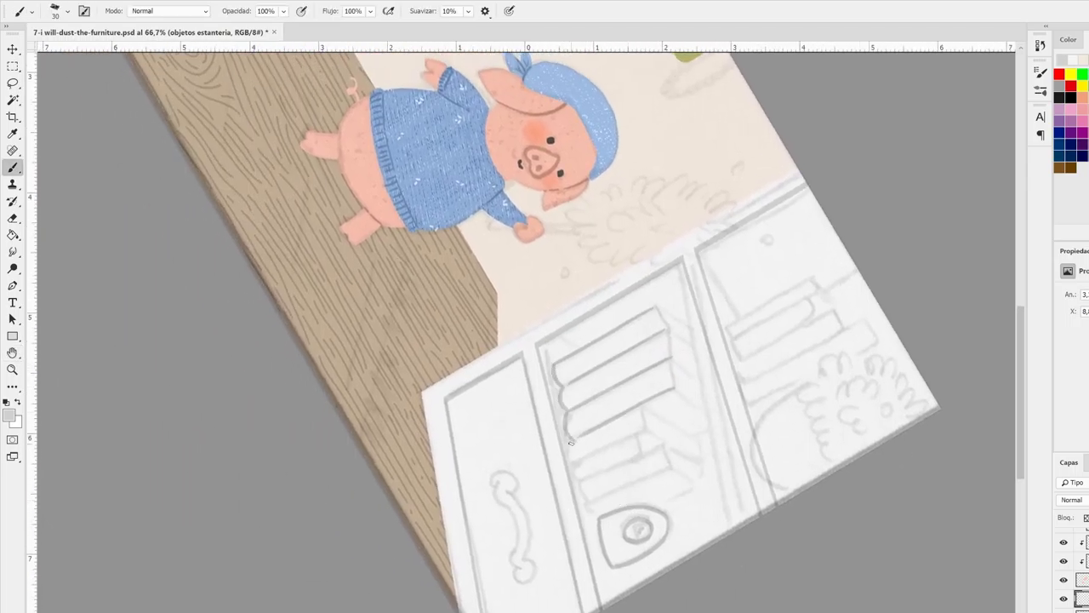
mouse_move(639, 430)
mouse_down()
mouse_move(686, 190)
mouse_move(686, 284)
mouse_move(655, 239)
mouse_move(628, 290)
mouse_up()
key(b)
mouse_move(661, 323)
mouse_down()
mouse_move(679, 404)
mouse_move(710, 392)
mouse_up()
drag(708, 305, 726, 387)
mouse_move(673, 281)
mouse_down()
mouse_move(486, 311)
mouse_move(535, 321)
mouse_move(382, 240)
mouse_up()
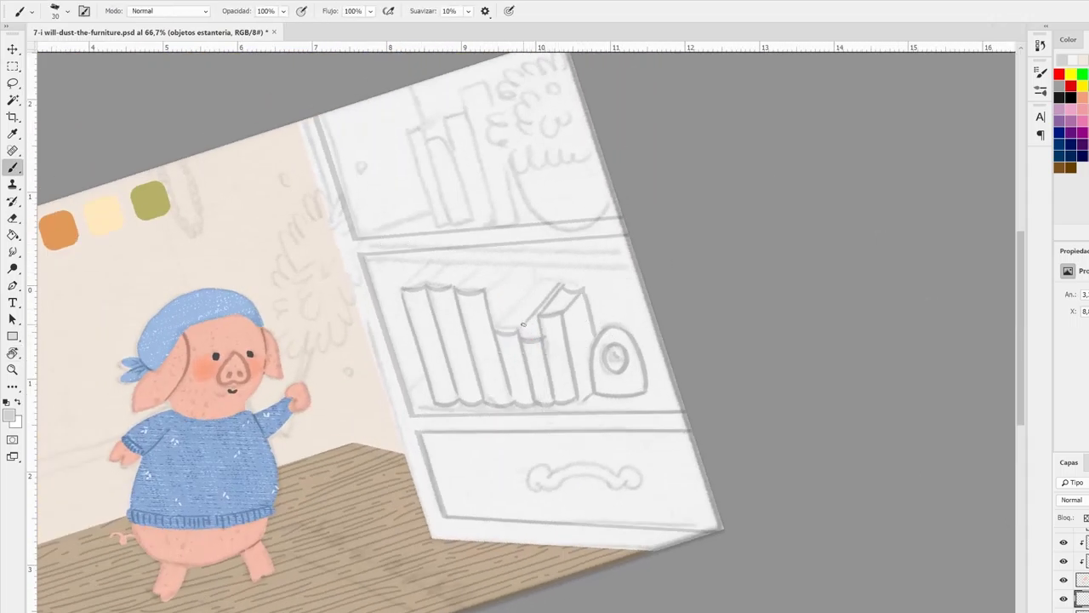
Ink the vase sides and the plant's leaves, rim and small flowers in darker lines
key(r)
key(ctrl+0)
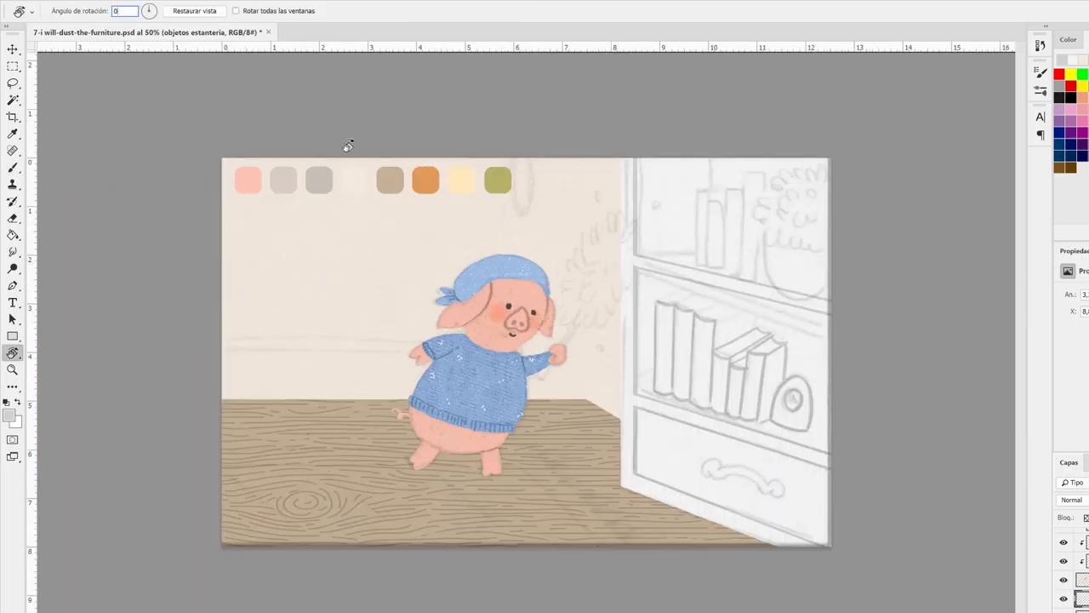
key(b)
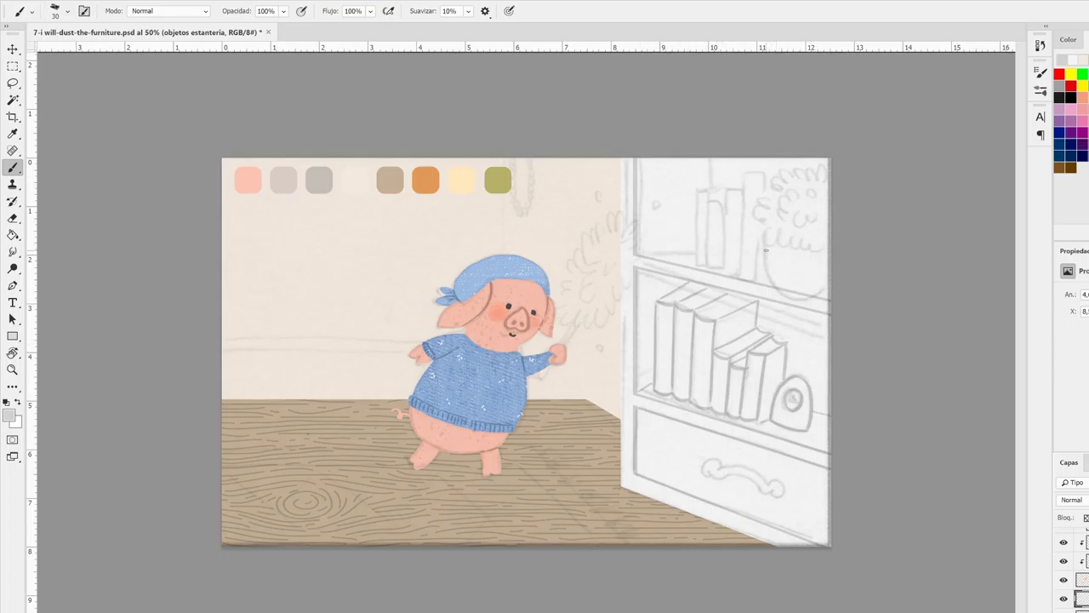
key(ctrl+1)
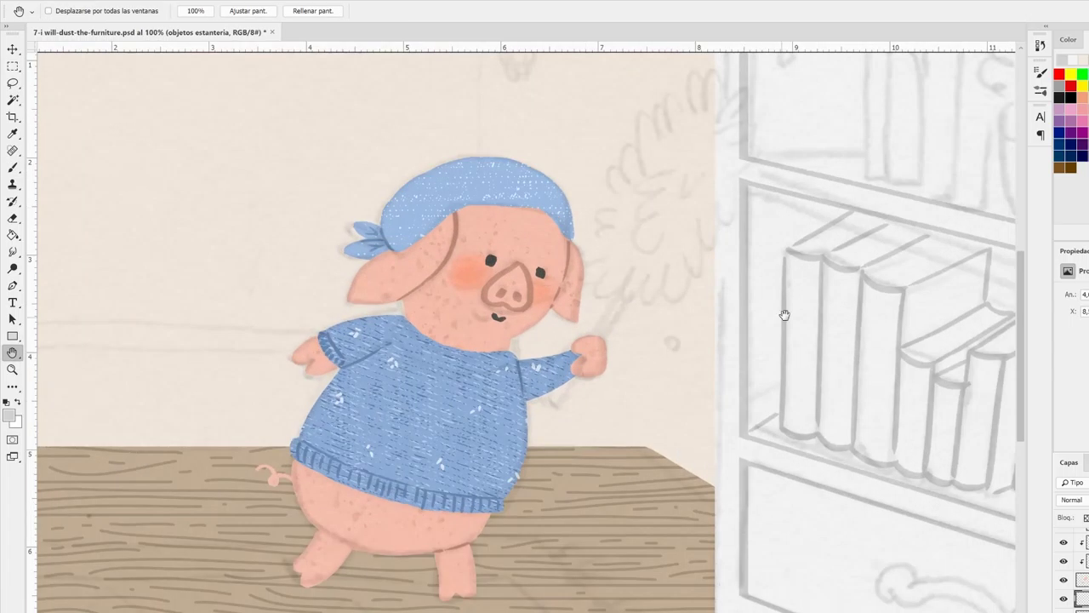
drag(600, 260, 623, 335)
drag(728, 274, 687, 345)
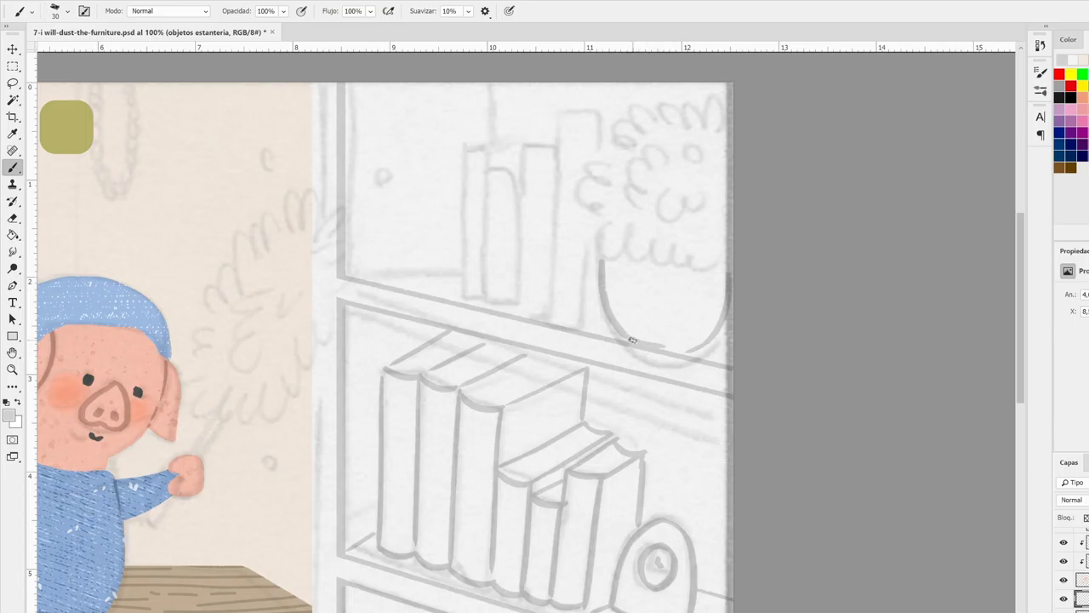
mouse_move(587, 223)
mouse_down()
mouse_move(611, 260)
mouse_move(711, 274)
mouse_up()
drag(646, 147, 677, 106)
mouse_move(578, 204)
mouse_down()
mouse_move(606, 175)
mouse_move(672, 166)
mouse_up()
drag(701, 251, 721, 254)
key(ctrl+minus)
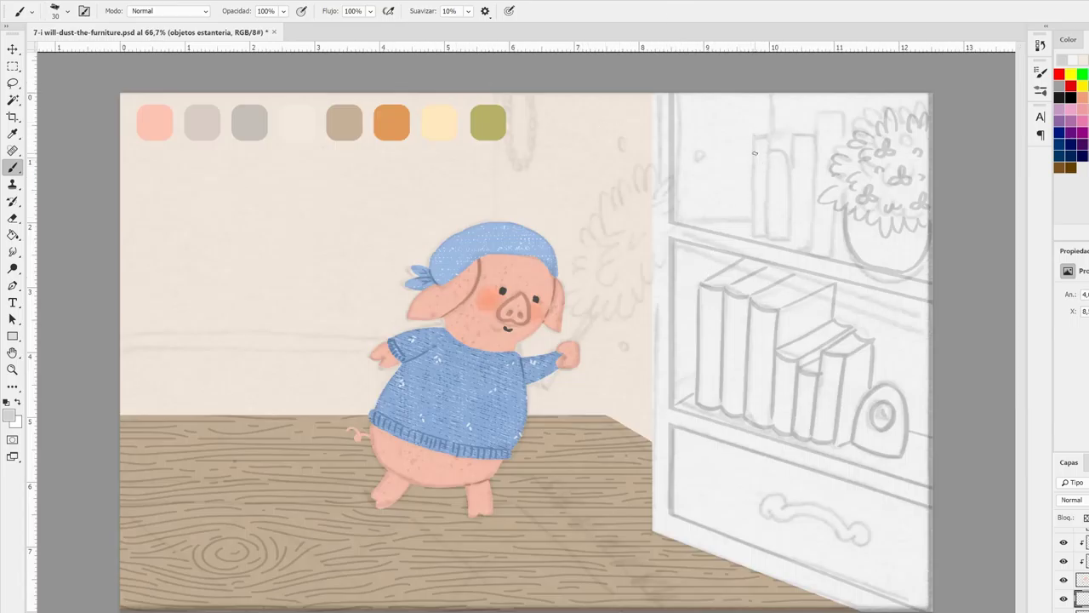
Line the top-shelf books, shade the drawer handle grey and sample that grey
mouse_move(798, 134)
mouse_down()
mouse_move(788, 227)
mouse_move(812, 165)
mouse_up()
drag(815, 138, 805, 238)
mouse_move(845, 116)
mouse_down()
mouse_move(842, 150)
mouse_move(536, 283)
mouse_move(599, 325)
mouse_up()
key(r)
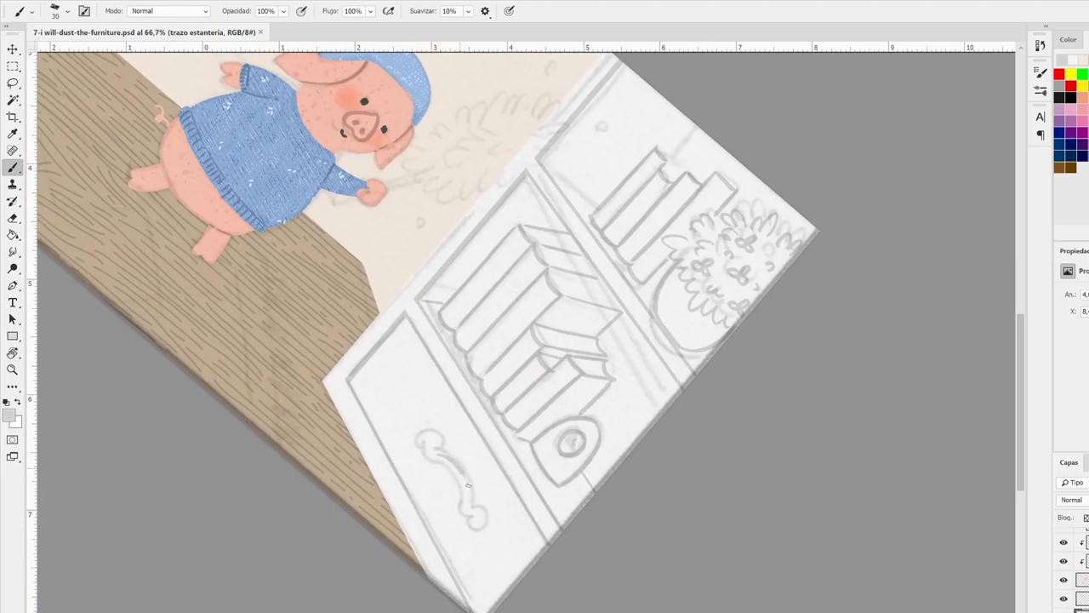
mouse_move(439, 458)
mouse_down()
mouse_move(469, 511)
mouse_move(452, 463)
mouse_up()
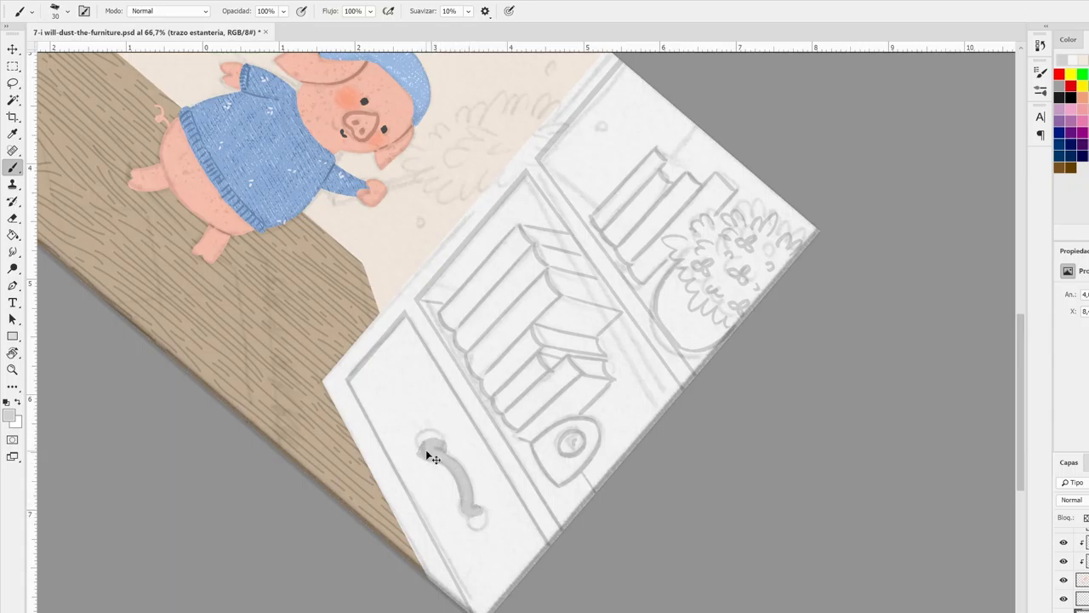
alt+click(423, 453)
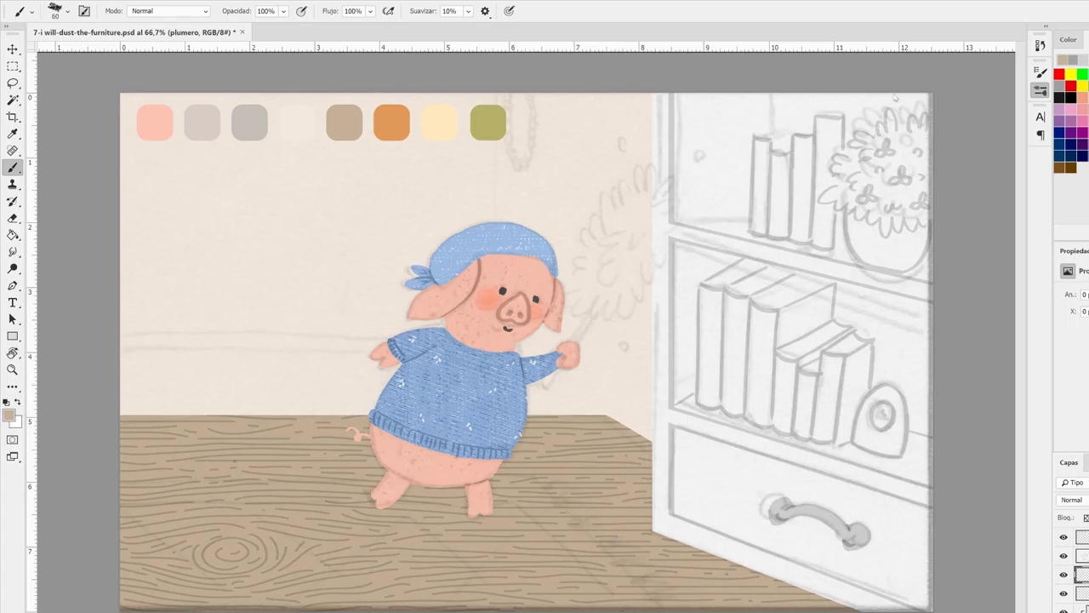
Paint the brown duster handle in the pig's hand
drag(599, 300, 542, 389)
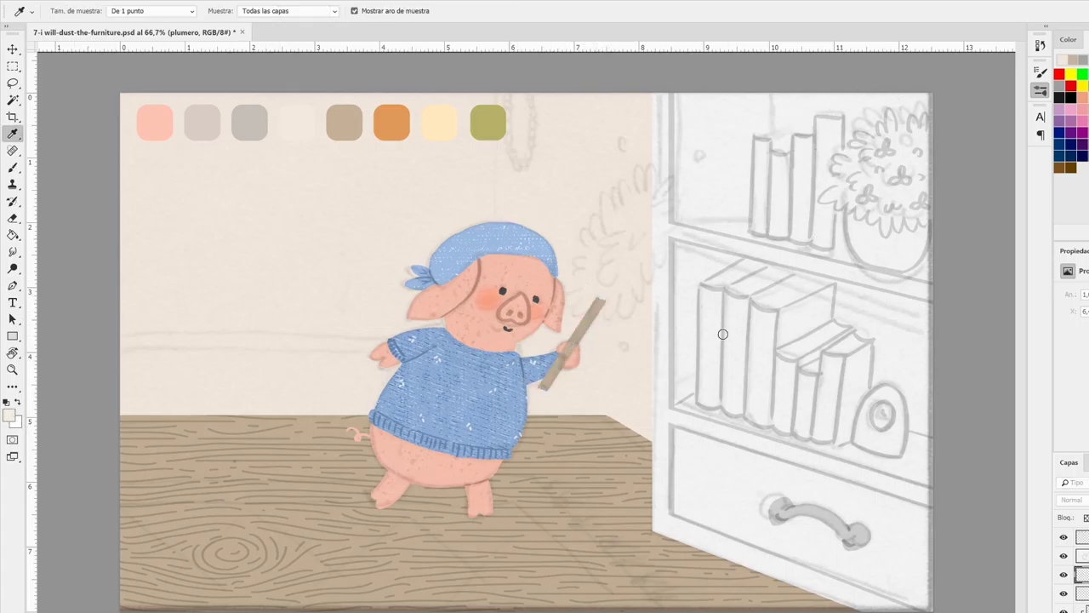
key(p)
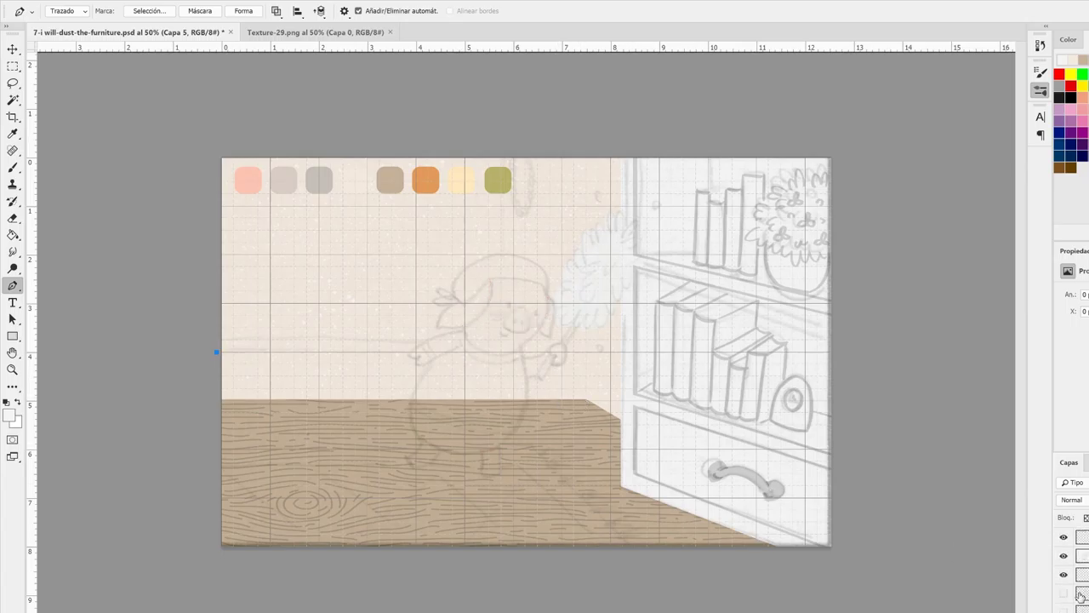
Close the upper-wall path, make it a selection and fill it white
click(502, 158)
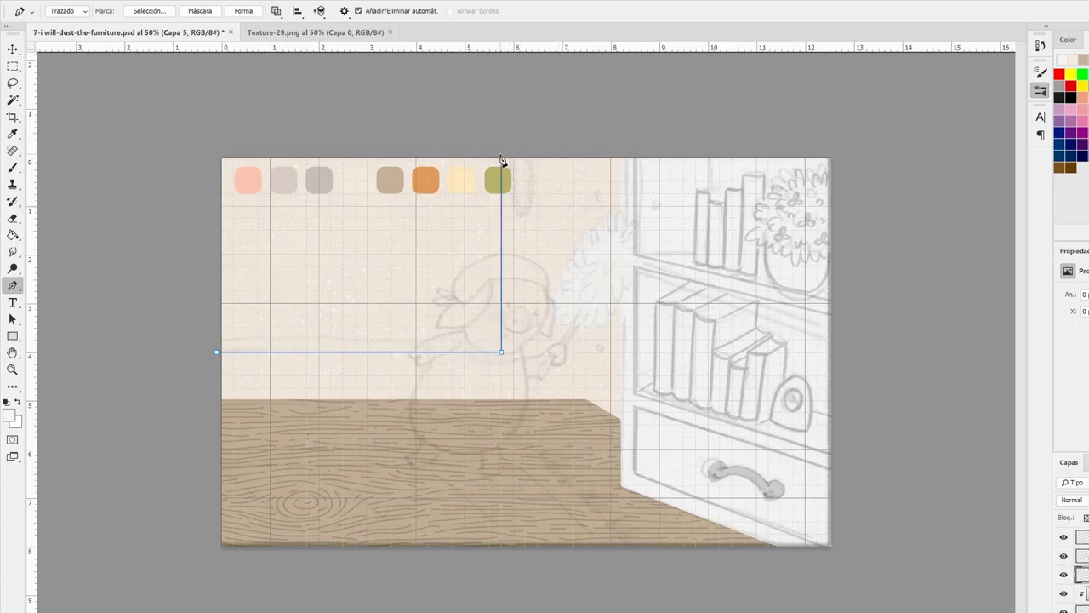
key(ctrl+Return)
key(g)
click(328, 318)
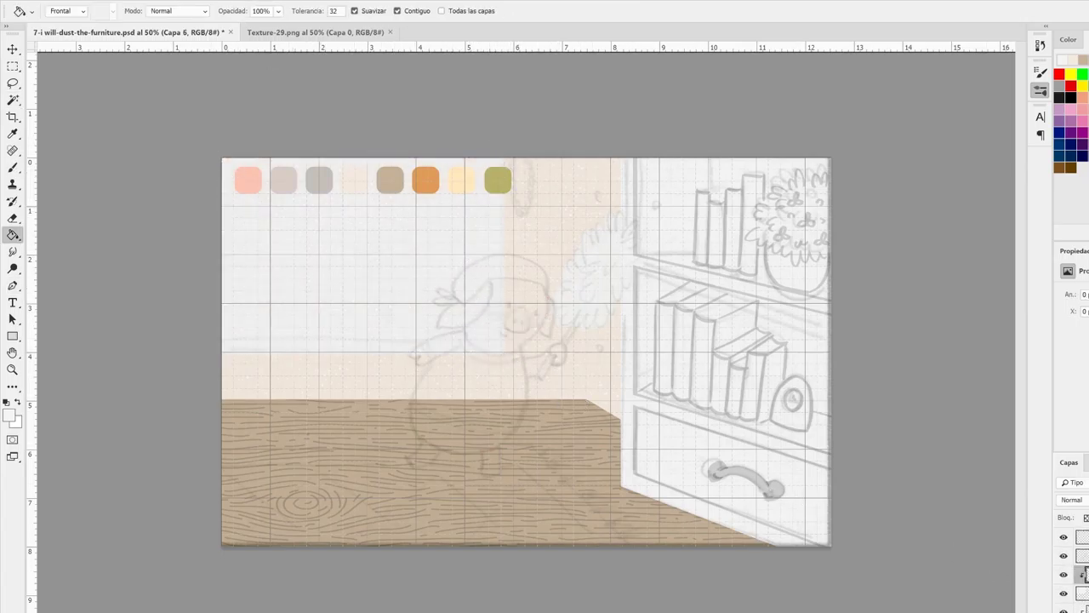
key(i)
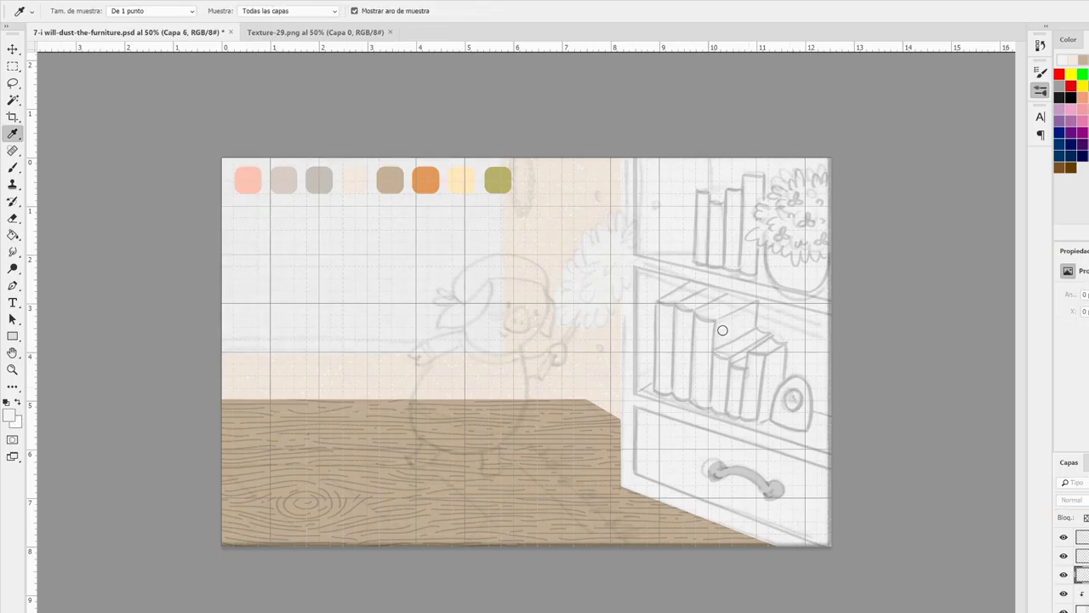
Start a horizontal path across the scene and sample the pale cream swatch
key(p)
click(488, 340)
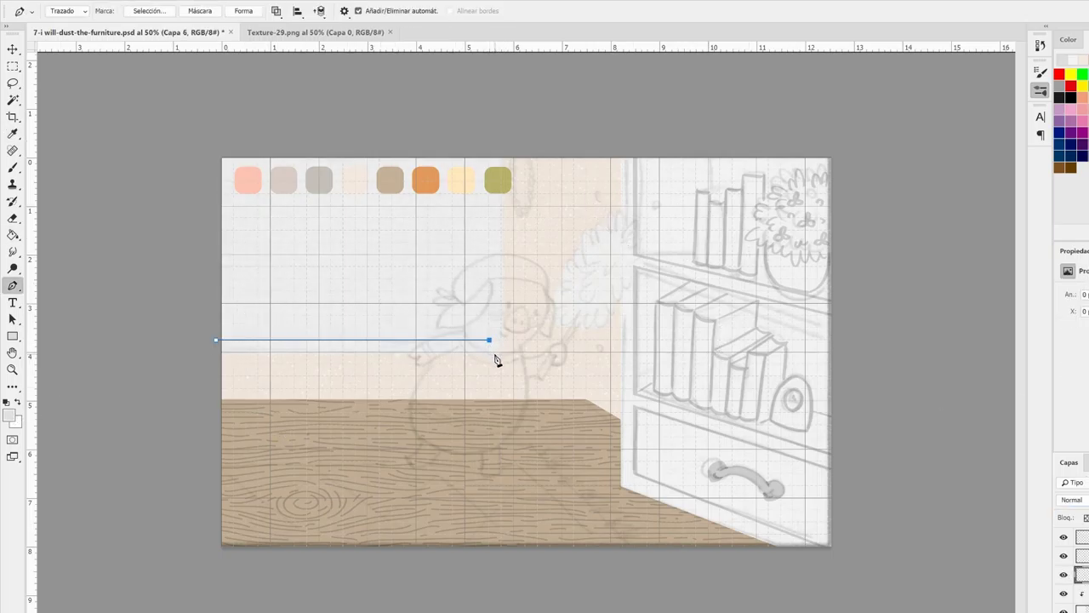
key(i)
click(481, 183)
key(ctrl+plus)
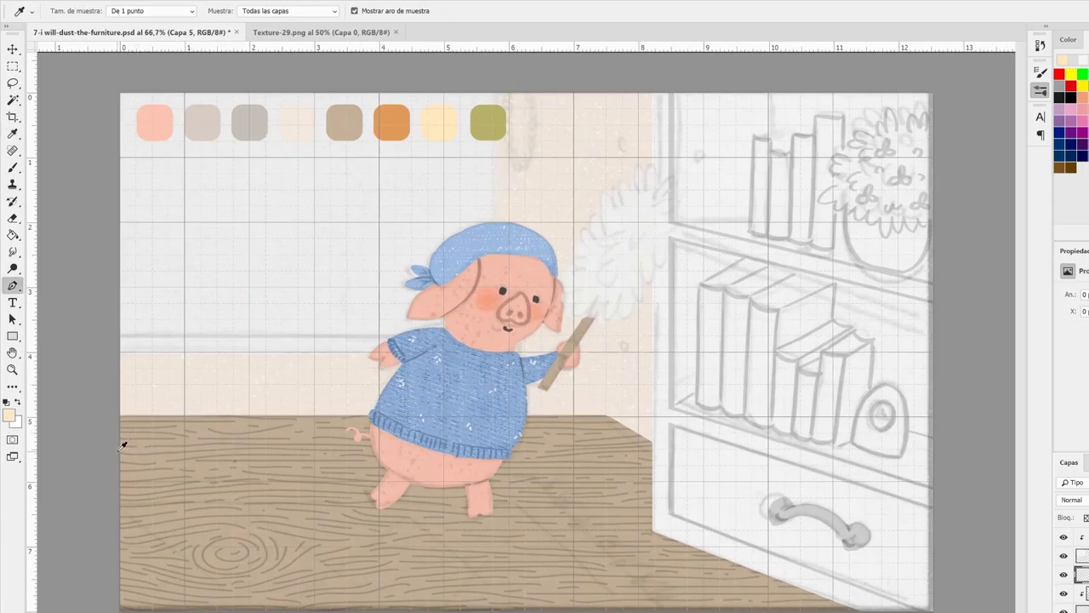
Close the rug outline path and fill the rug area with pale cream
key(p)
click(508, 464)
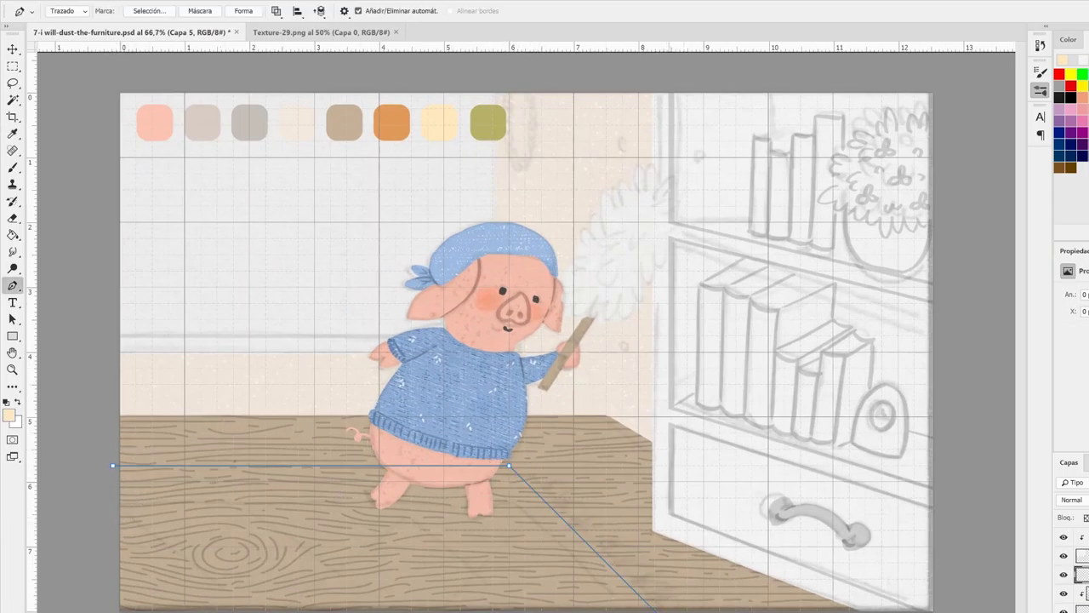
key(w)
key(ctrl+Return)
key(alt+BackSpace)
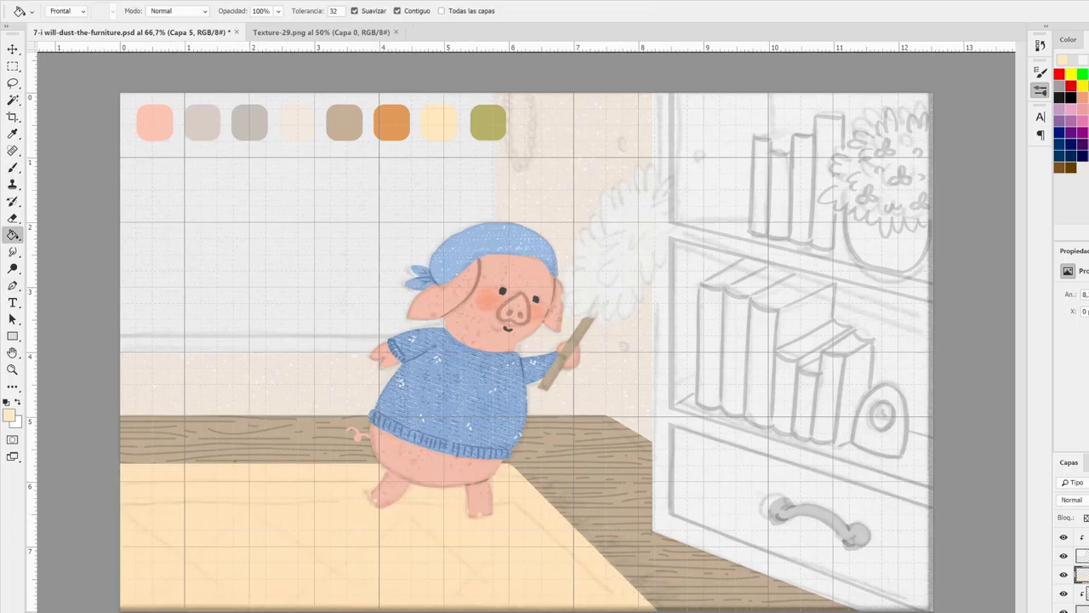
Hide the grid, zoom onto the rug, and set a 50 px brush on layer Capa 5
key(b)
key(ctrl+plus)
key(ctrl+apostrophe)
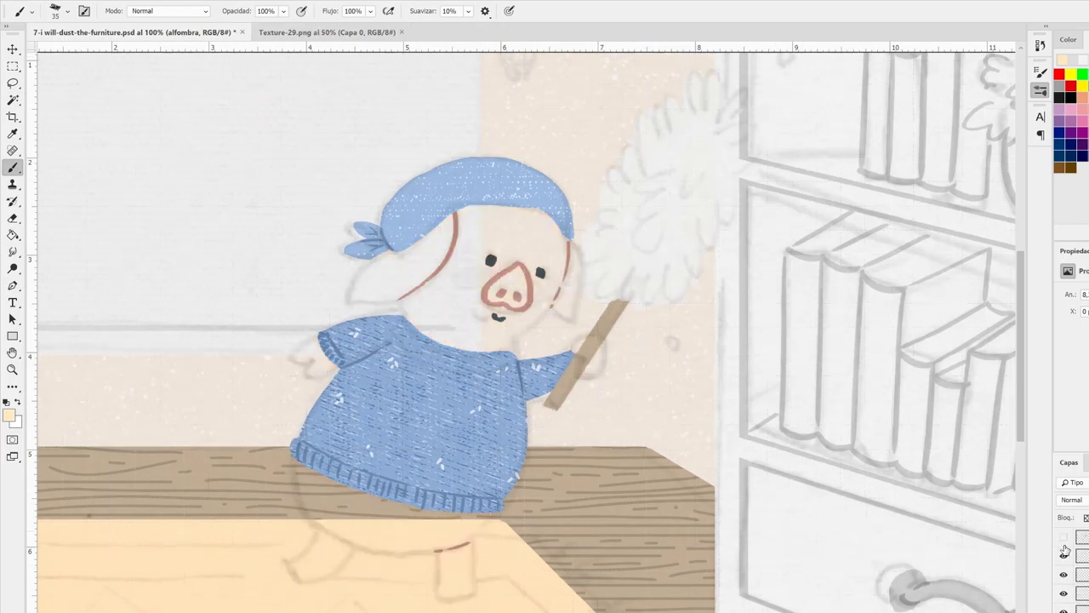
scroll(503, 370, down, 5)
scroll(241, 348, left, 6)
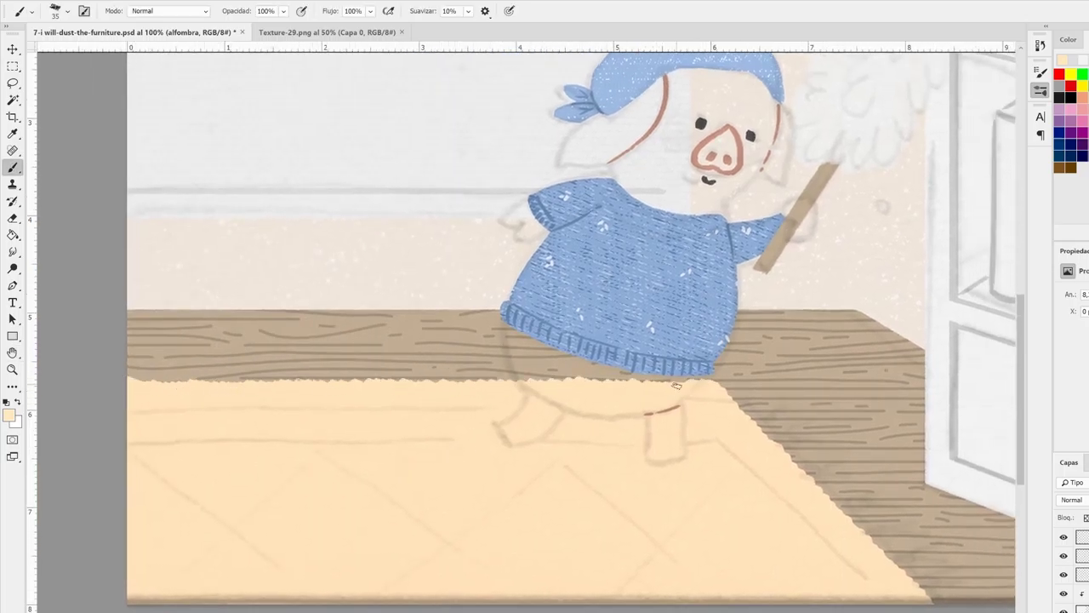
key(alt+bracketleft)
key(bracketright)
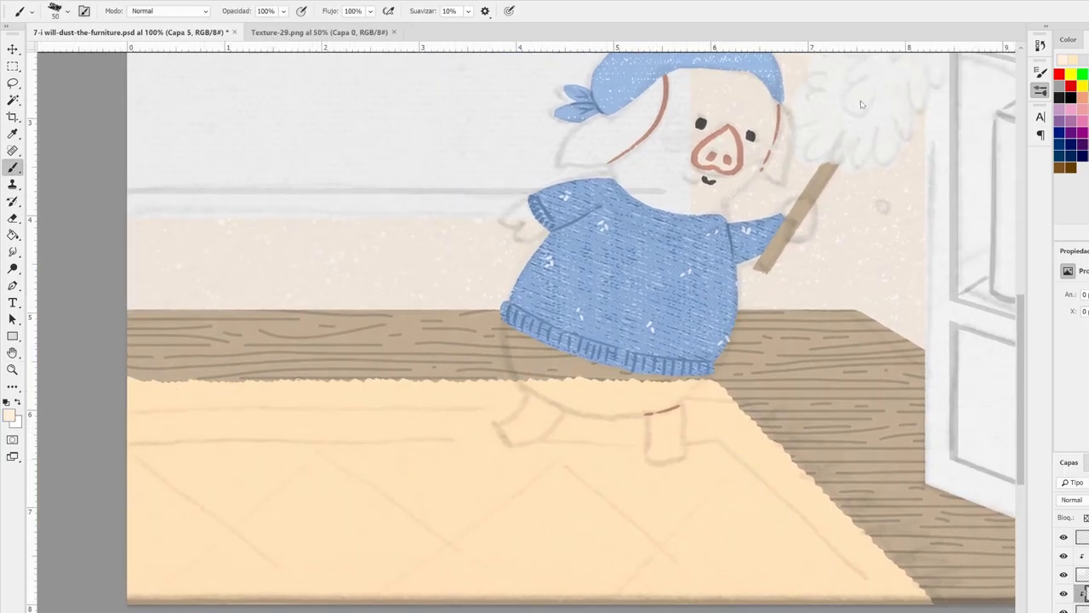
Draw a path along the rug's edge and stroke it as a light border line
key(p)
click(874, 608)
click(701, 440)
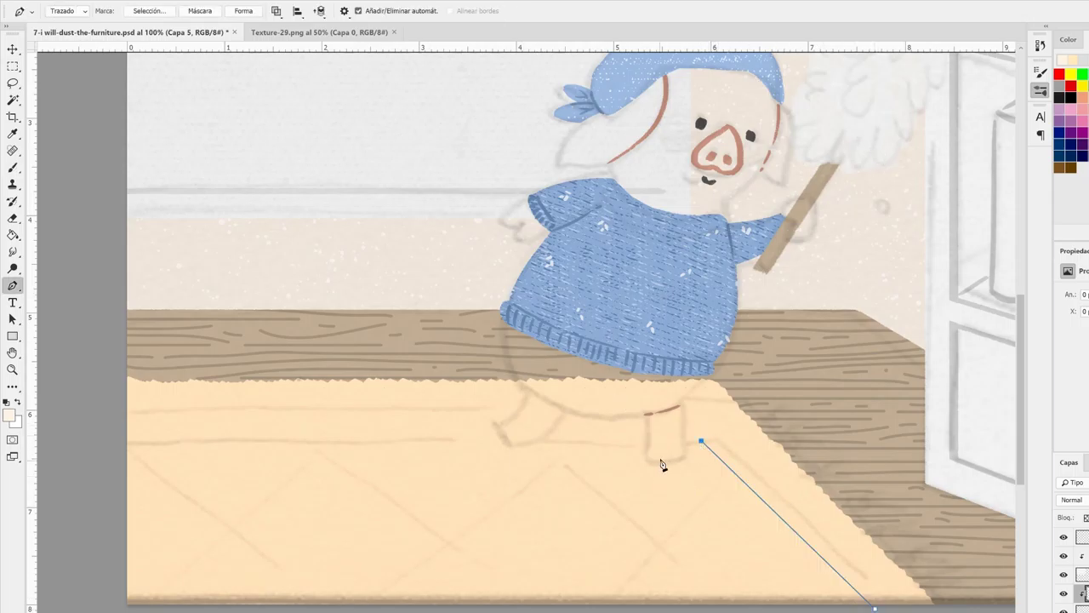
click(116, 440)
key(Return)
key(p)
Stroke a zigzag diagonal path across the rug as light lattice lines
click(732, 472)
click(611, 598)
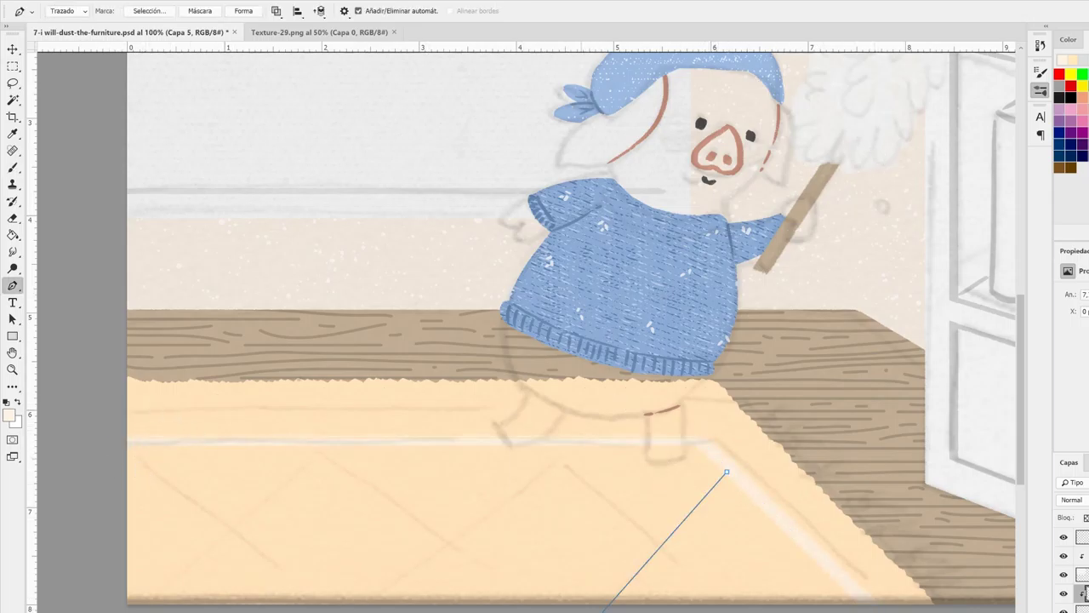
click(566, 446)
click(366, 607)
click(321, 443)
click(127, 607)
key(Return)
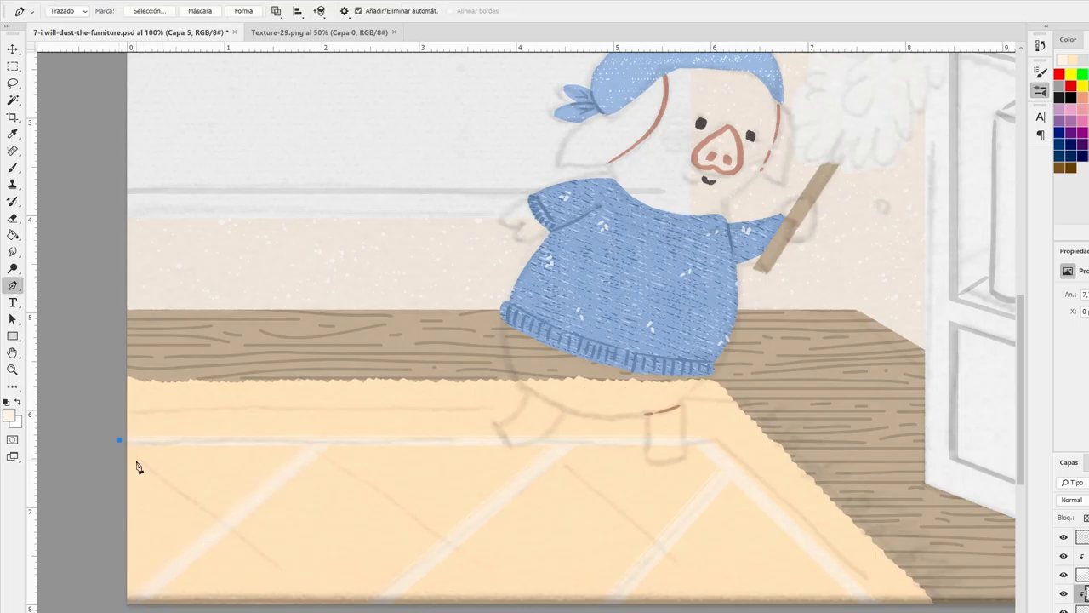
key(p)
Add a crossing zigzag diagonal path, stroked light, to complete the diamond lattice
click(319, 447)
click(538, 607)
click(560, 448)
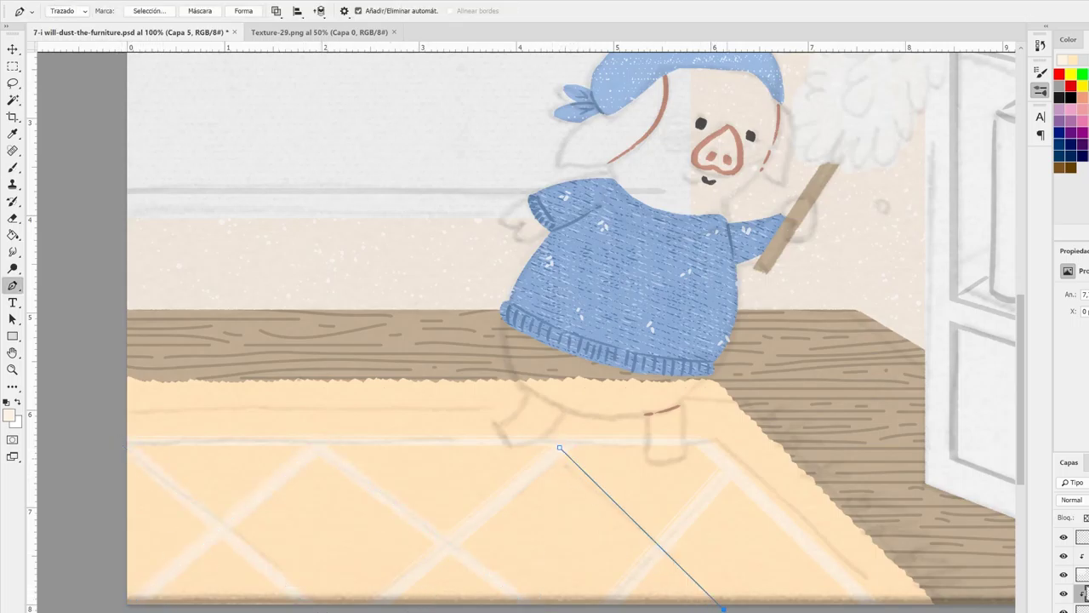
key(b)
key(Return)
key(p)
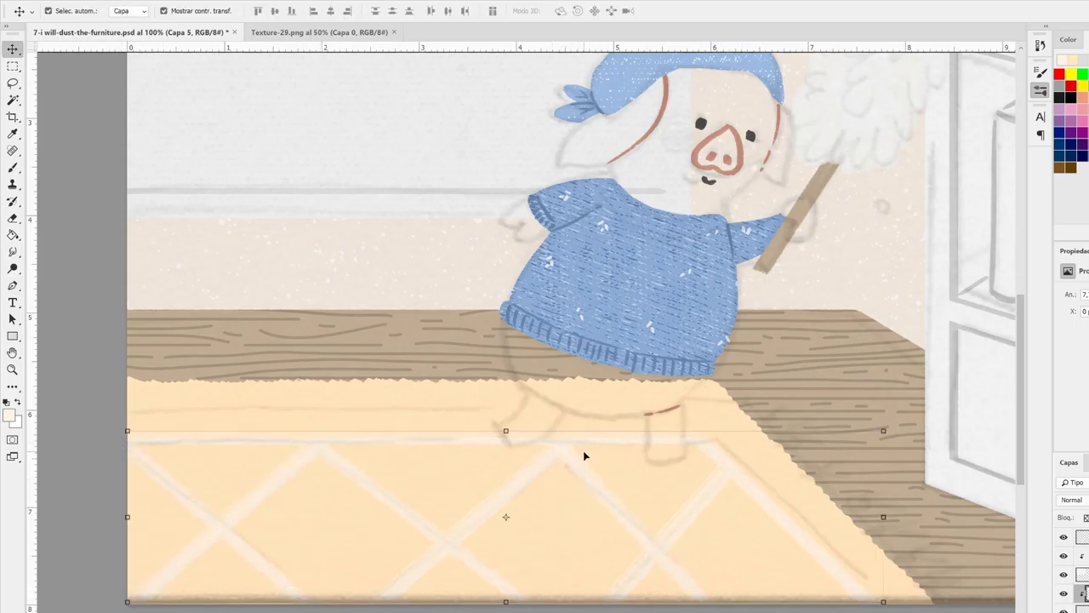
On a new layer, brush a scalloped duster-head outline around the dust cloud
key(ctrl+shift+alt+n)
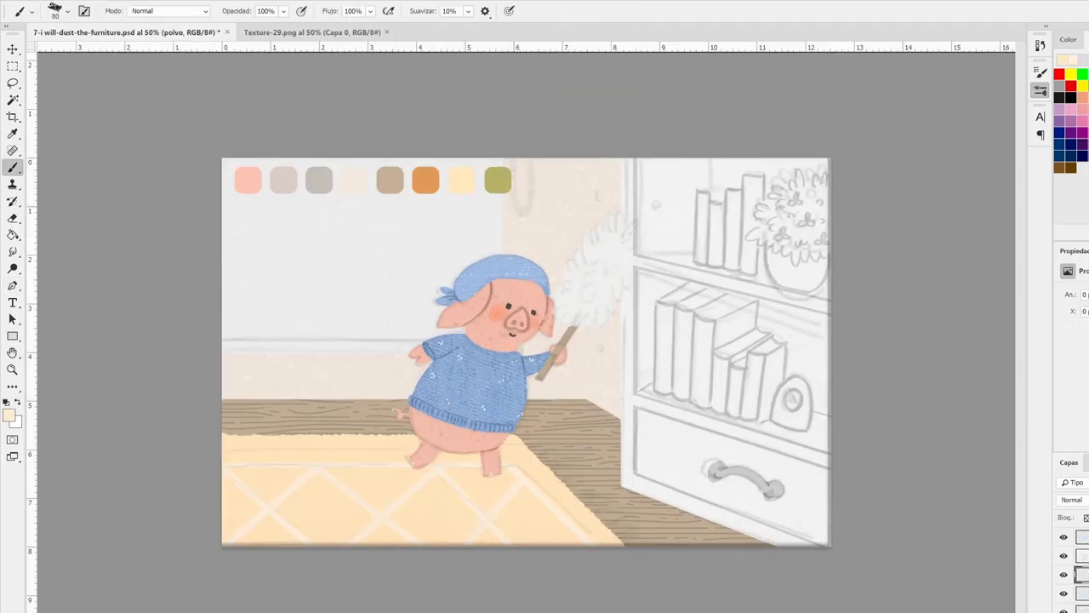
key(ctrl+plus)
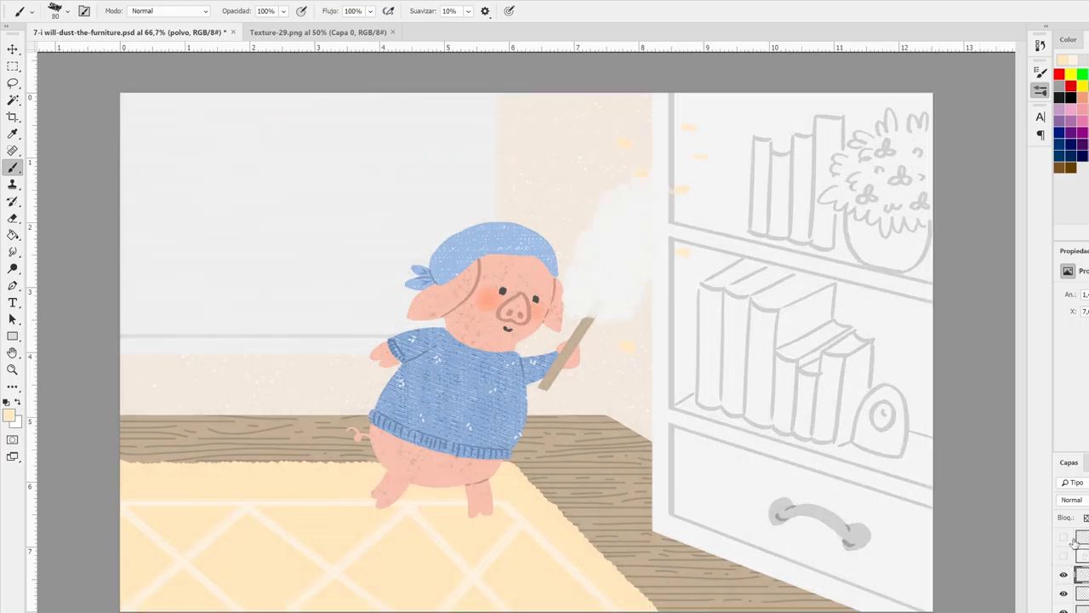
drag(642, 180, 604, 300)
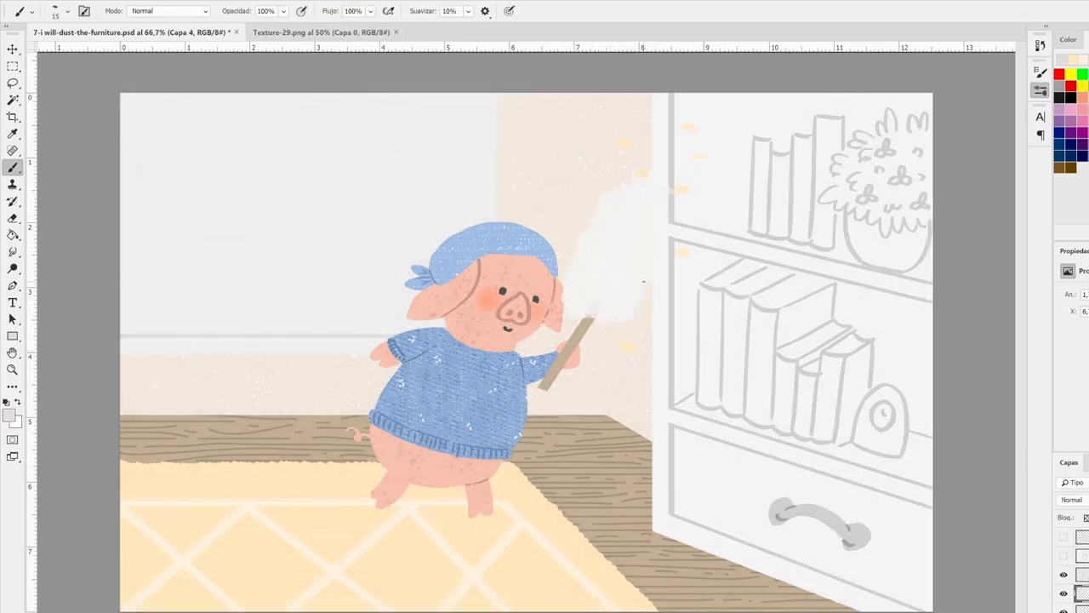
drag(592, 293, 634, 227)
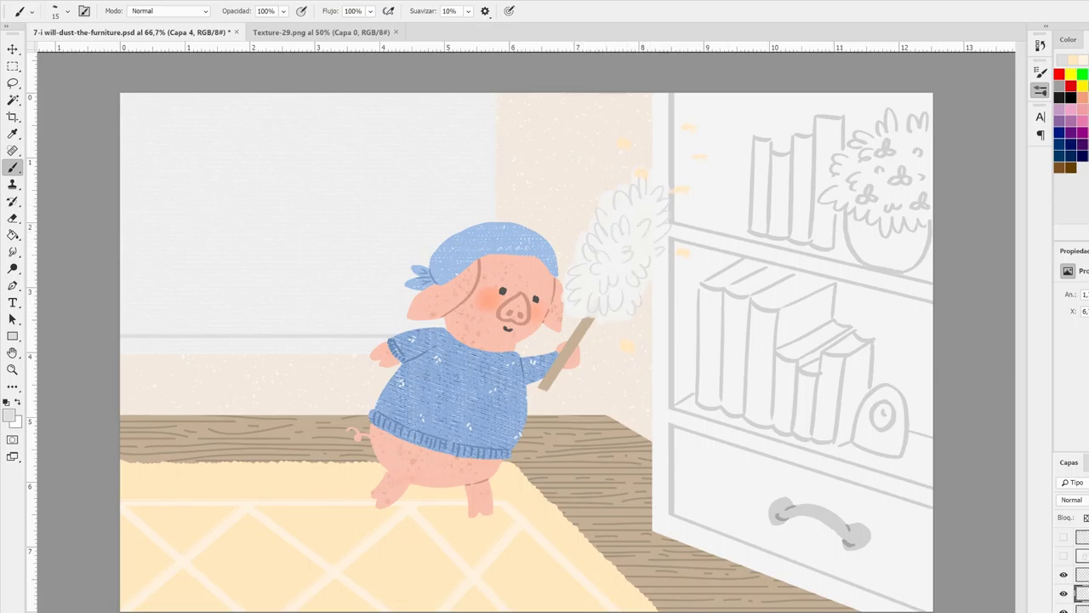
Mask the duster around the pig's head and hand using the pig selection, then save
click(1082, 574)
ctrl+click(1083, 536)
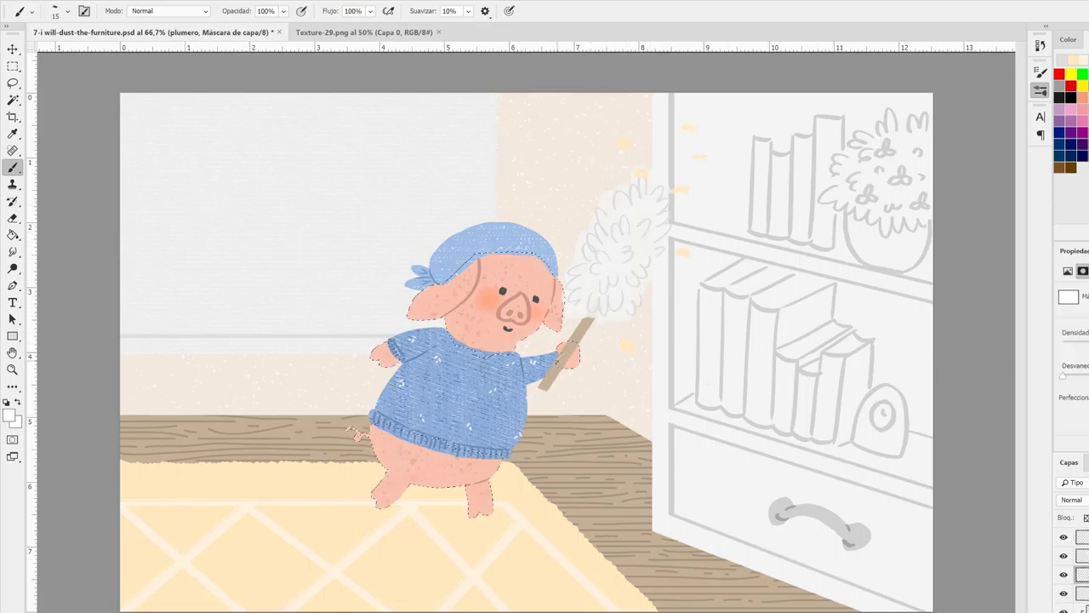
text(78)
drag(545, 272, 556, 351)
key(ctrl+d)
key(ctrl+s)
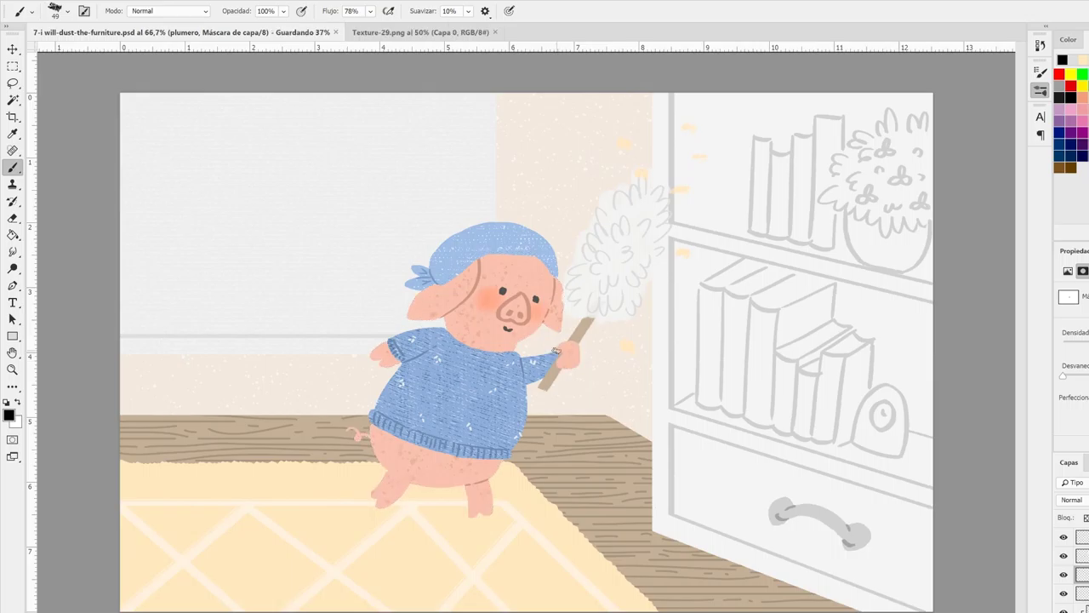
key(ctrl+minus)
key(ctrl+minus)
Free Transform the rug lattice layer to lower its top edge
key(v)
mouse_move(443, 407)
mouse_down()
mouse_move(442, 418)
mouse_move(397, 350)
mouse_up()
key(Return)
key(Return)
key(b)
On the rotated canvas, paint short fringe strands along the rug's edge, then reset rotation
key(r)
key(ctrl+plus)
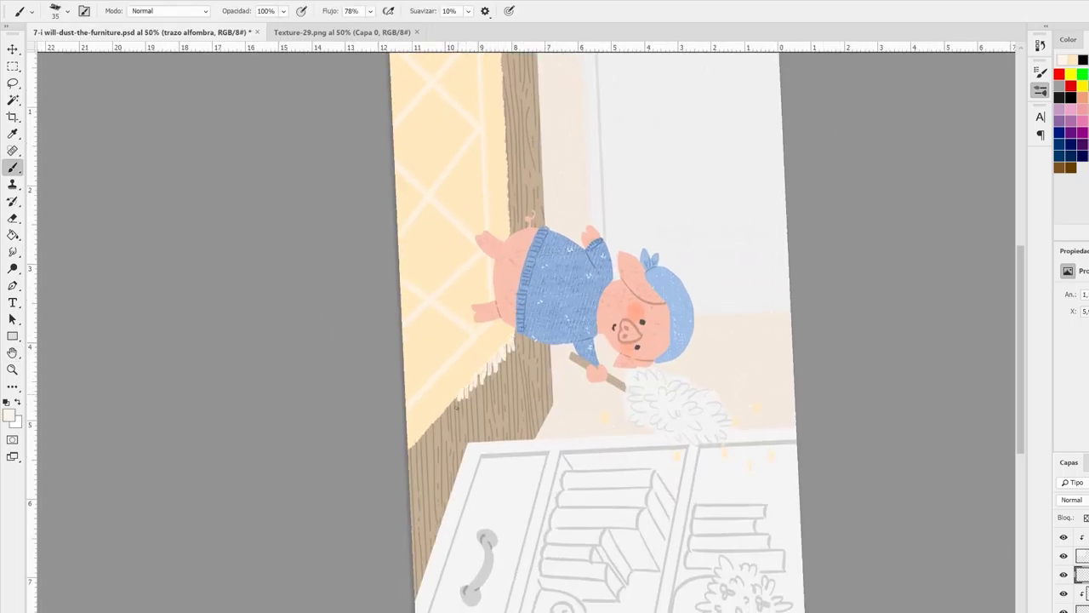
drag(456, 407, 410, 458)
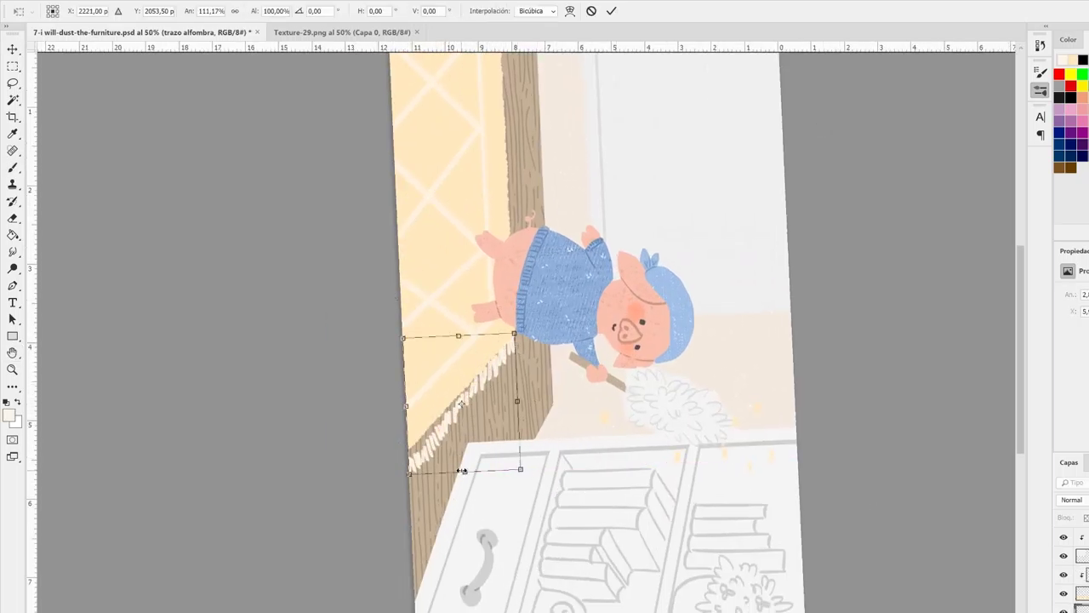
key(r)
key(Escape)
key(b)
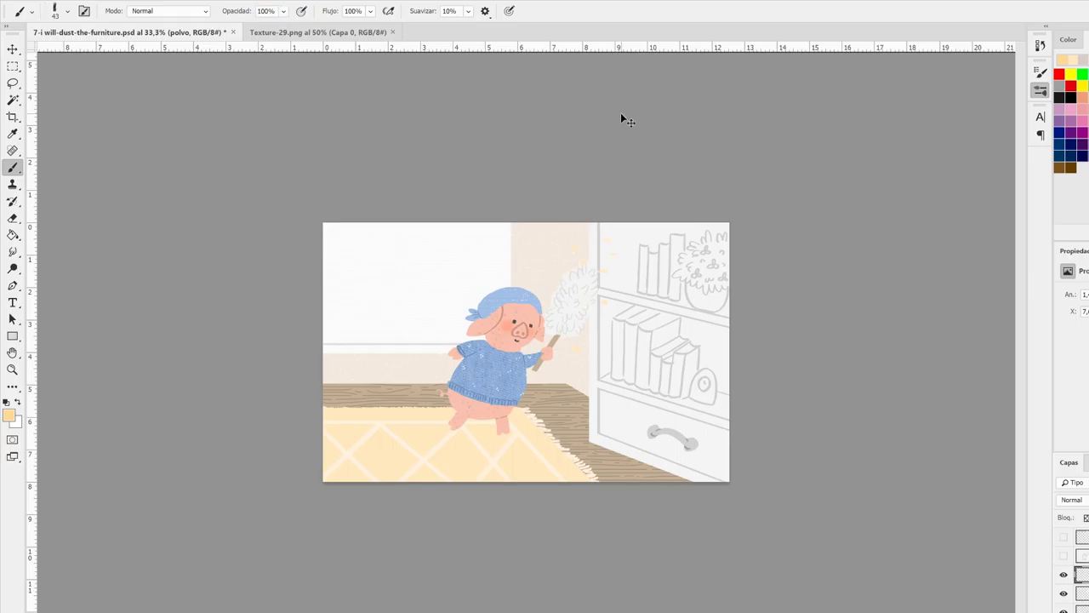
key(ctrl+plus)
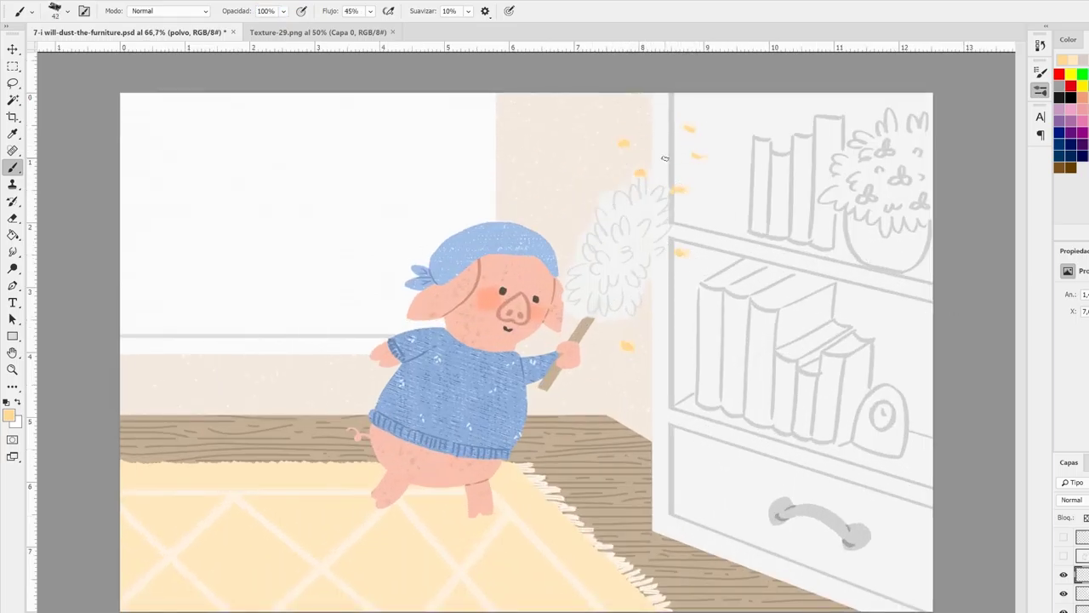
key(ctrl+minus)
key(ctrl+minus)
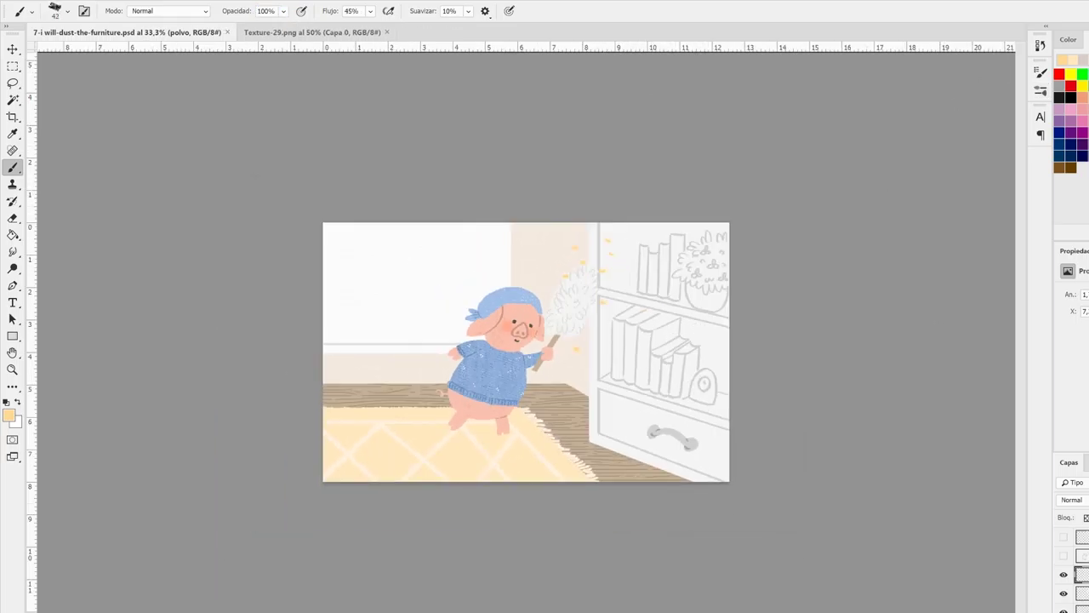
Paste the fabric texture, clip it to the rug layer, and move it down
key(ctrl+v)
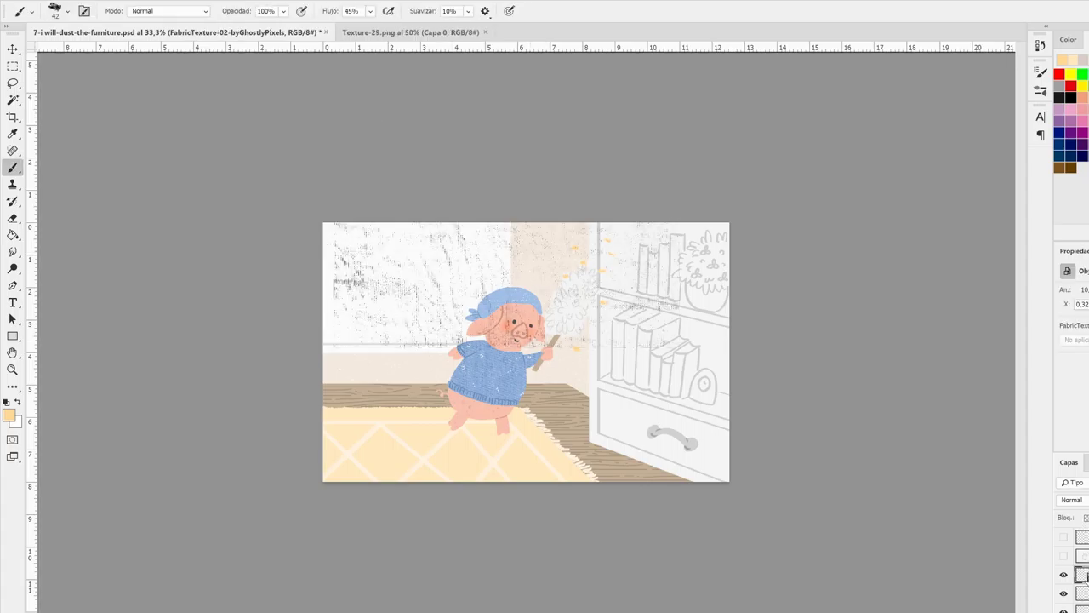
key(ctrl+alt+g)
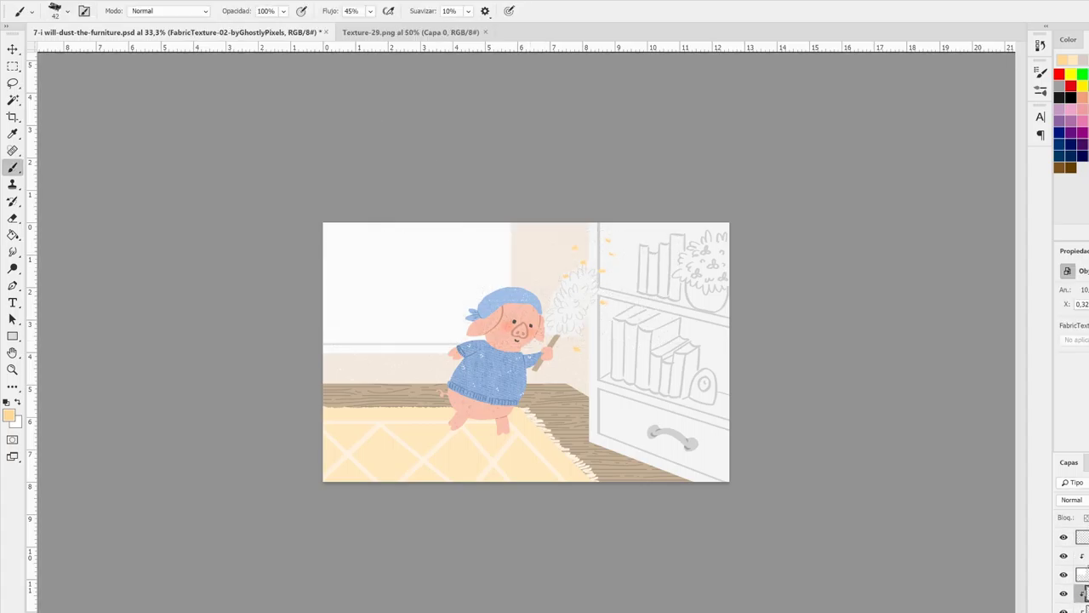
key(ctrl+t)
mouse_move(499, 161)
mouse_down()
mouse_move(441, 283)
mouse_move(494, 179)
mouse_move(471, 374)
mouse_up()
key(Return)
Tint the FabricTexture-02 smart object pale peach and return to the pig illustration
double_click(1081, 556)
key(alt+shift+BackSpace)
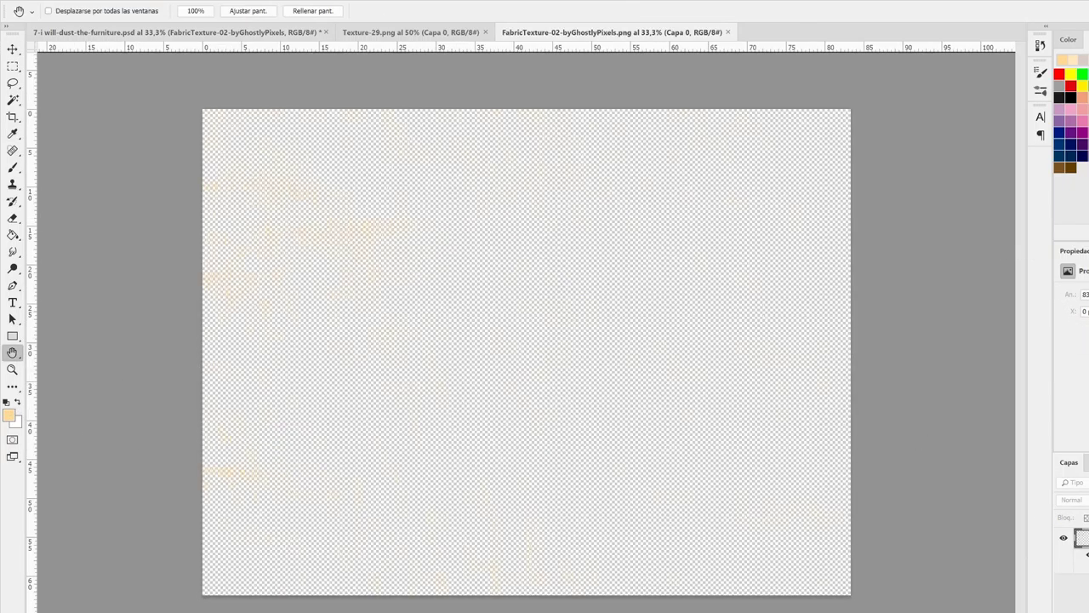
key(i)
key(v)
click(289, 31)
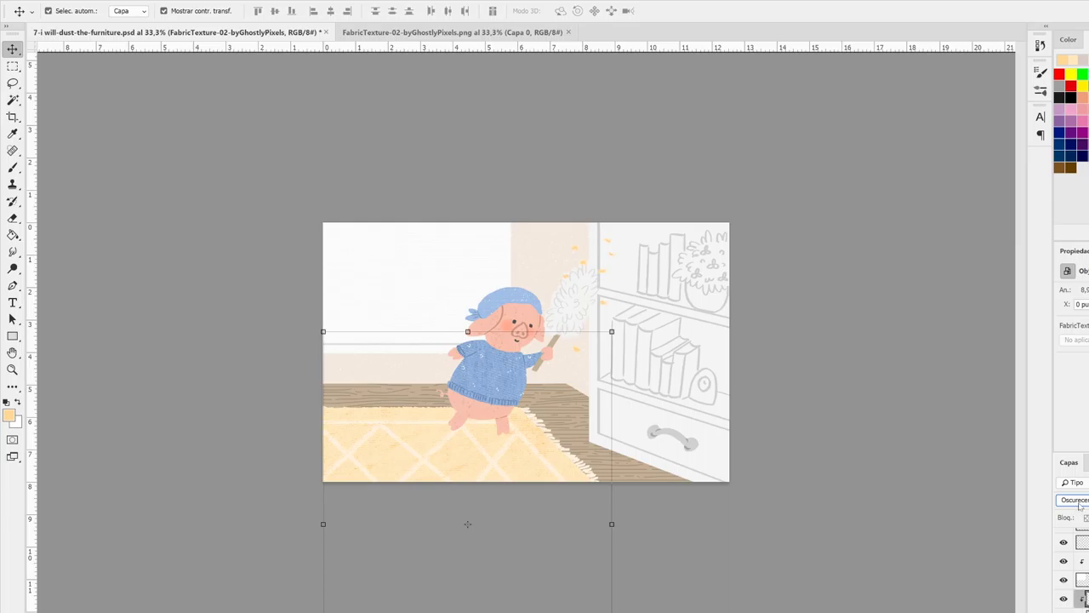
Reposition the texture layer down over the rug and commit its placement
scroll(1079, 503, down, 10)
drag(461, 526, 517, 584)
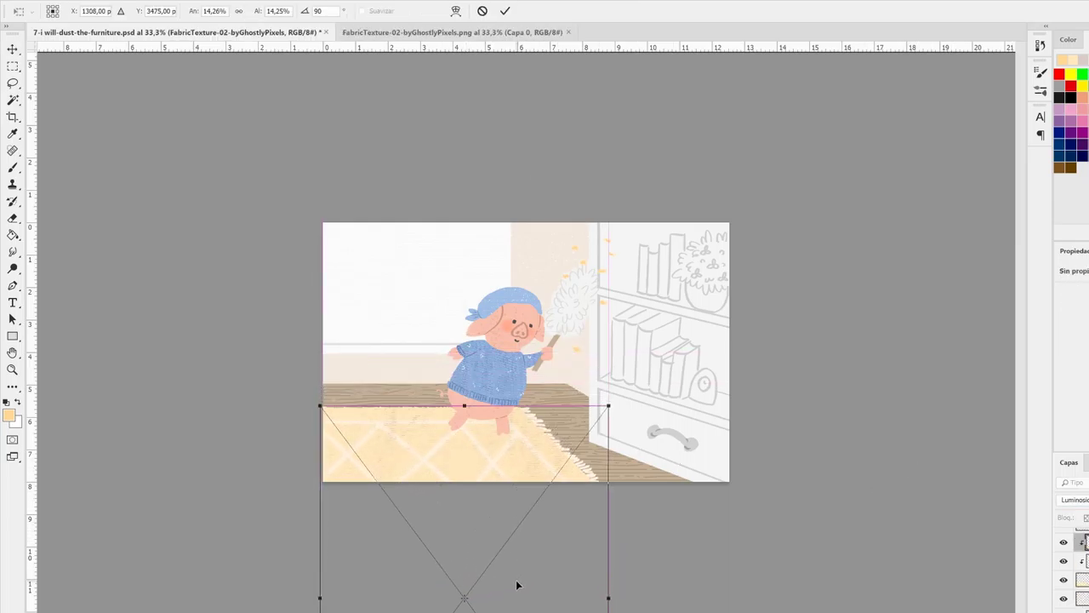
key(Return)
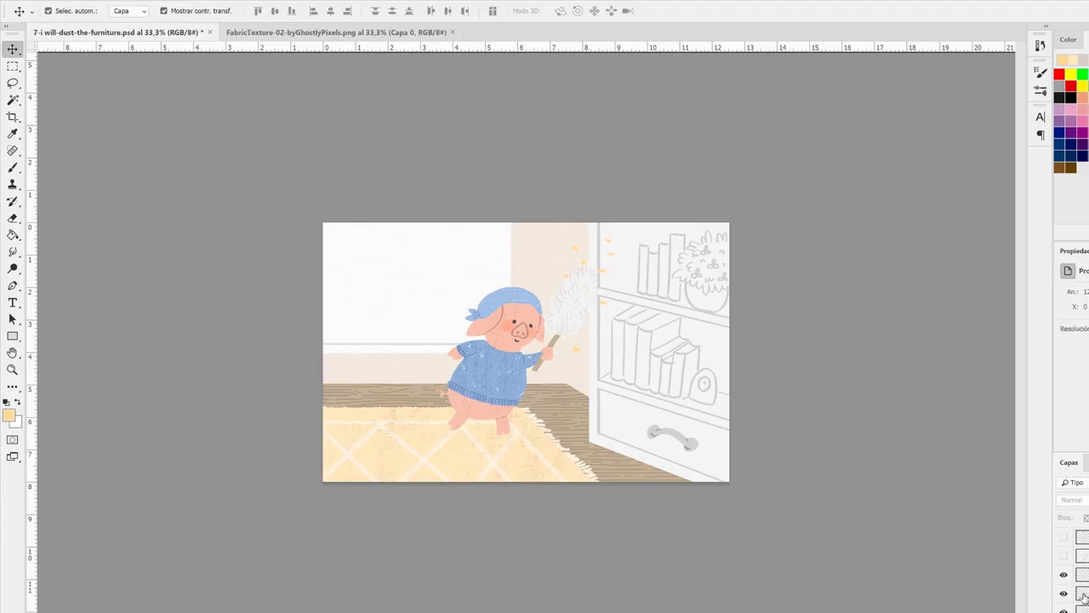
key(ctrl+plus)
key(ctrl+plus)
key(i)
key(b)
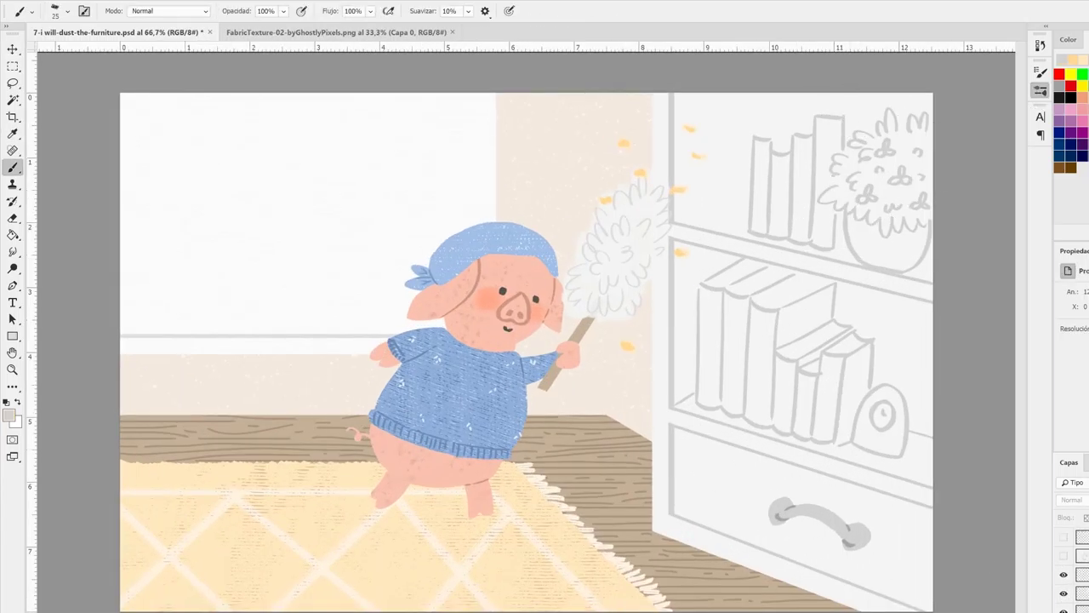
ctrl+click(758, 131)
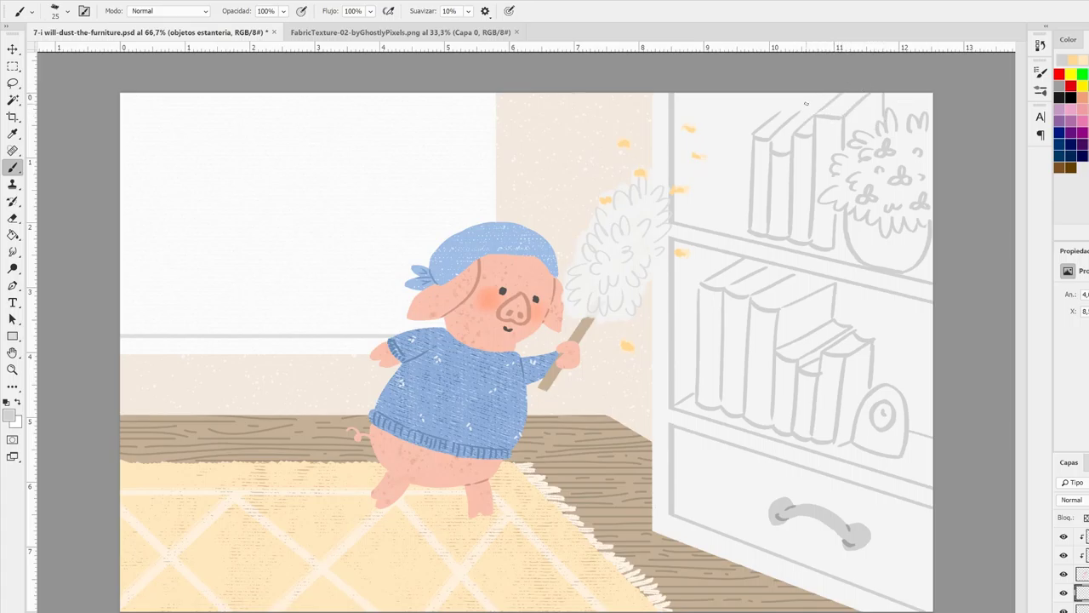